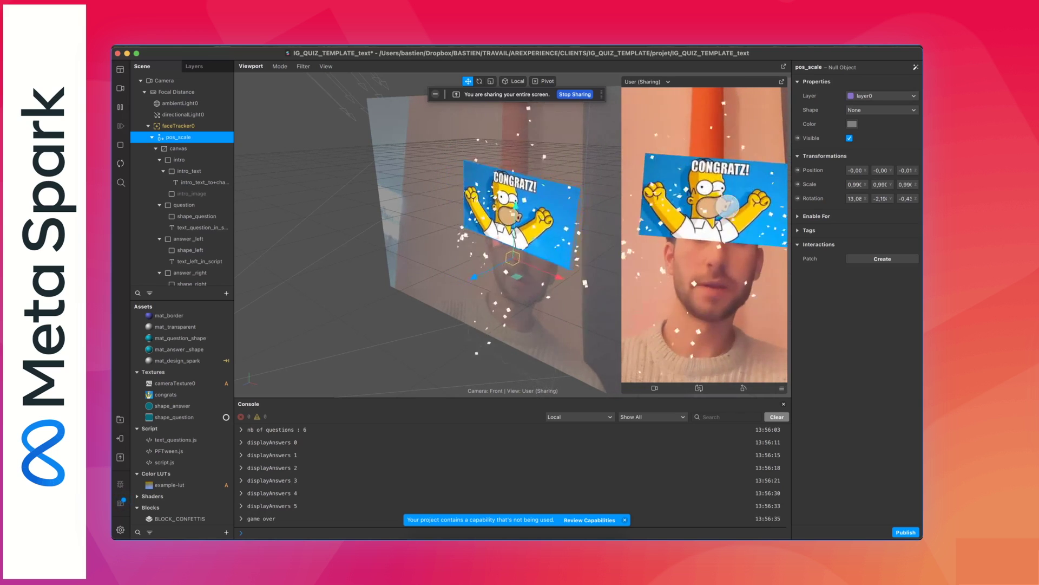
Restart the quiz effect preview so it starts again from the intro card.
{"action": "left_click", "coordinate": [120, 164]}
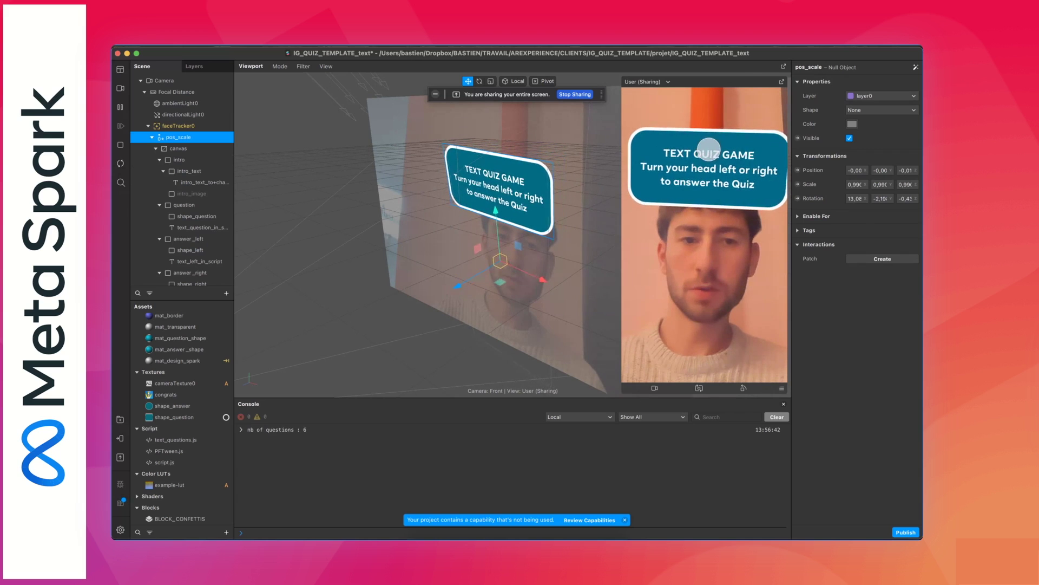
Collapse the intro, question, answer_left, answer_right and congrats groups in the Scene panel.
{"action": "left_click", "coordinate": [160, 160]}
{"action": "left_click", "coordinate": [159, 171]}
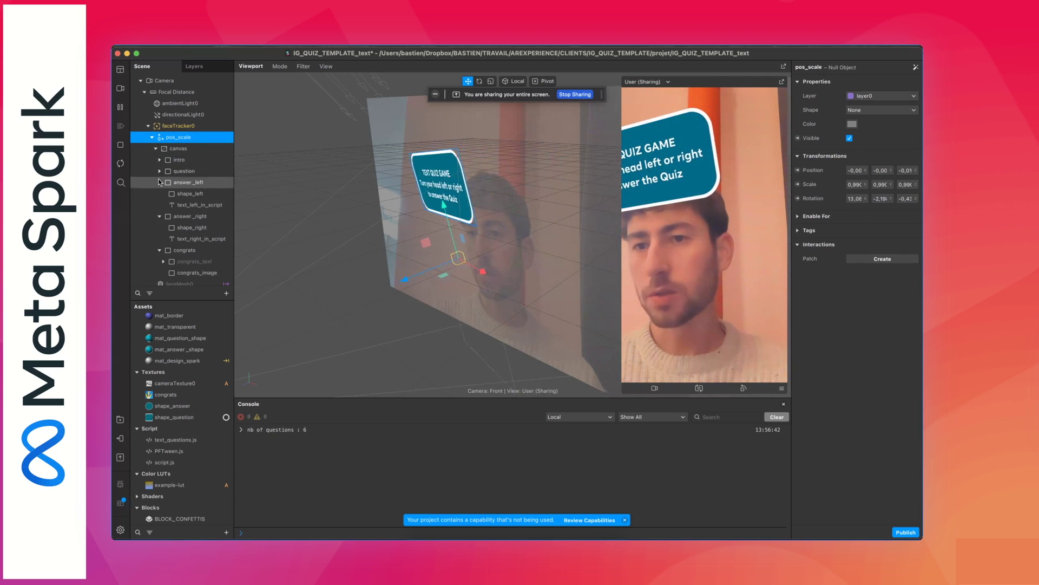
{"action": "left_click", "coordinate": [159, 182]}
{"action": "left_click", "coordinate": [159, 193]}
{"action": "left_click", "coordinate": [160, 205]}
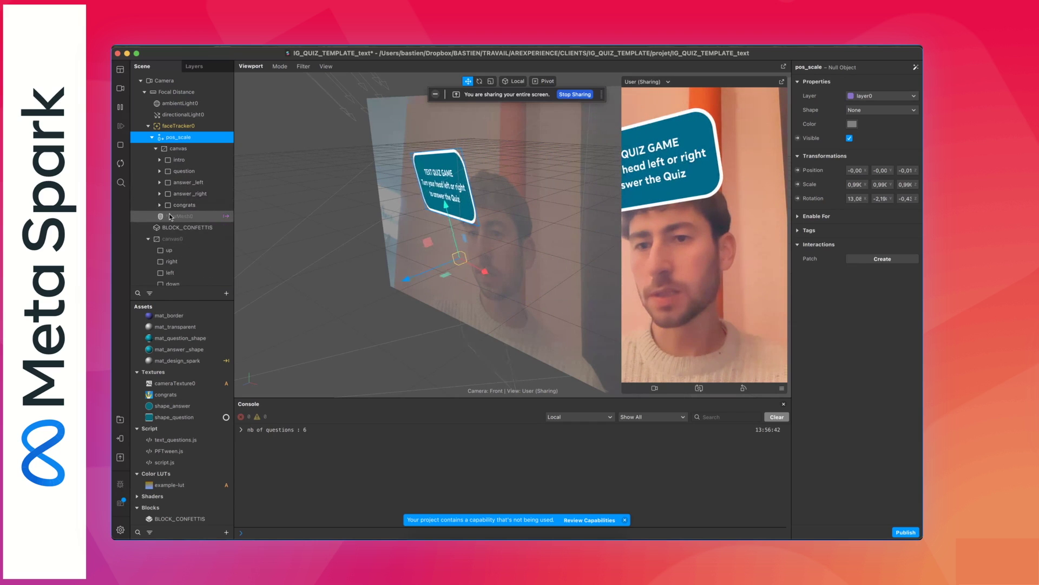
Expand the intro group and select its intro_text card.
{"action": "left_click", "coordinate": [197, 161]}
{"action": "key", "text": "Down"}
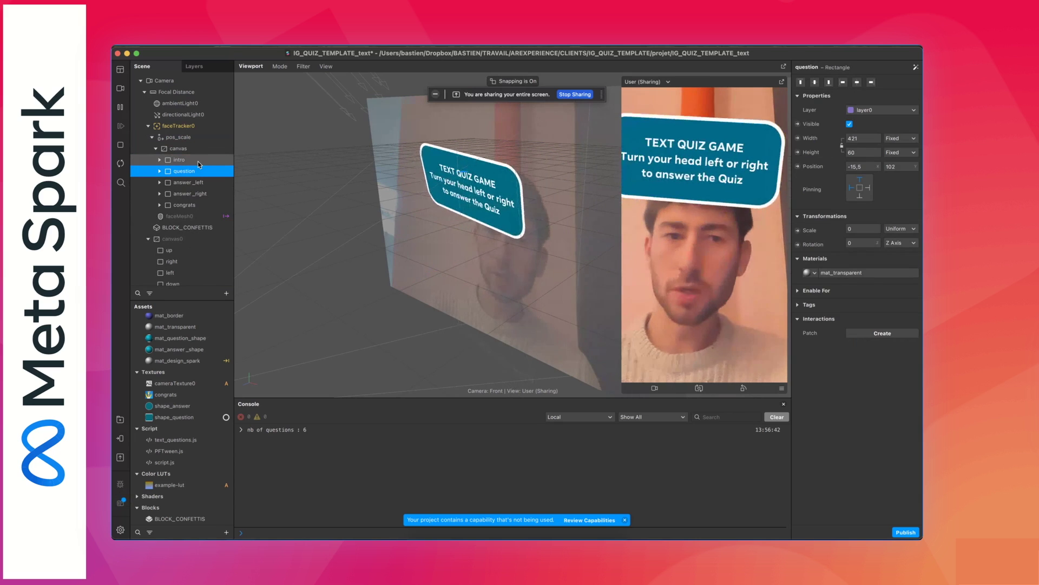
{"action": "key", "text": "Down"}
{"action": "key", "text": "Down"}
{"action": "key", "text": "Down"}
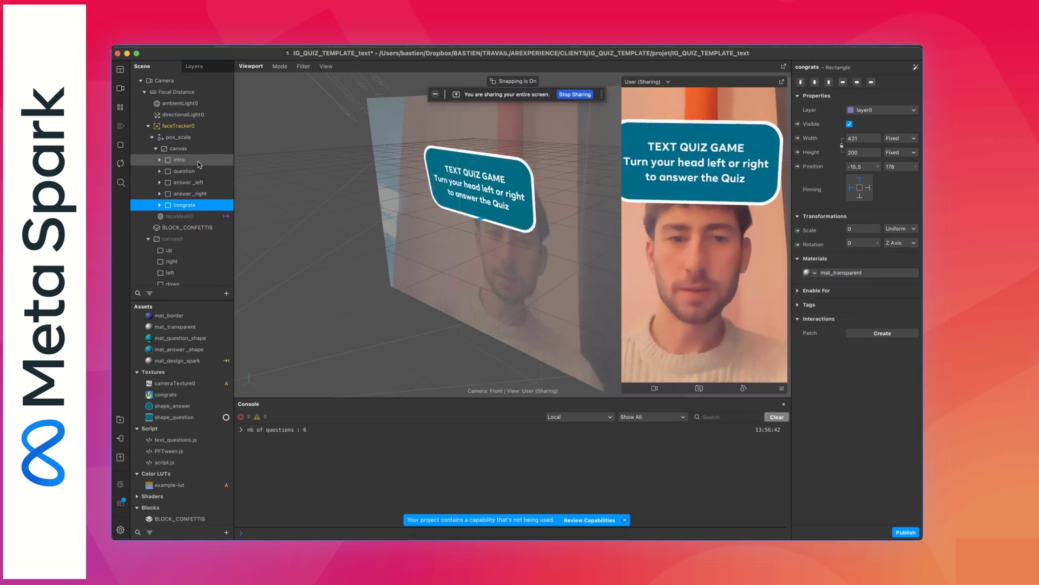
{"action": "key", "text": "Up"}
{"action": "key", "text": "Up"}
{"action": "key", "text": "Up"}
{"action": "key", "text": "Up"}
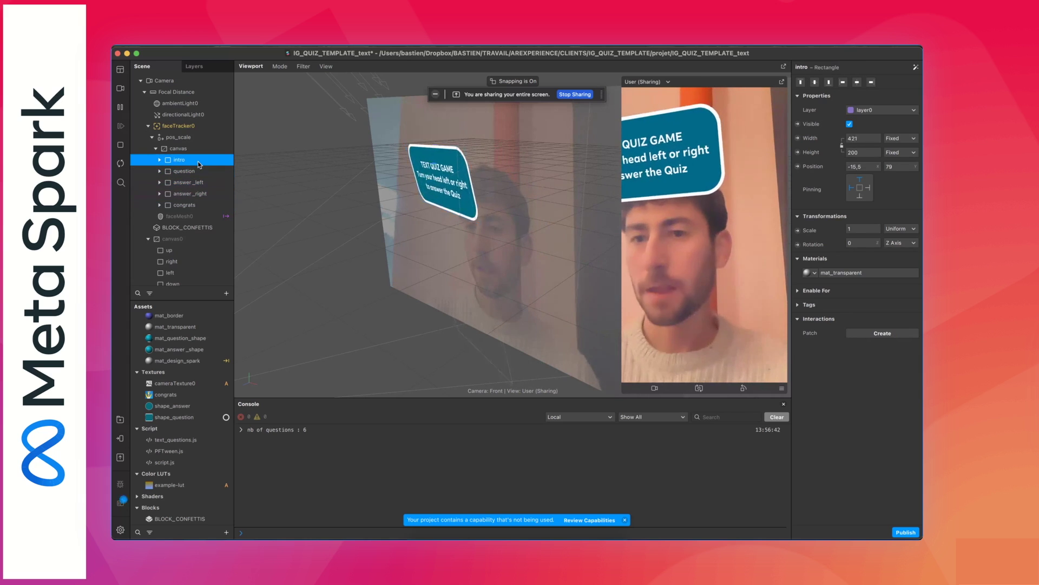
{"action": "key", "text": "Right"}
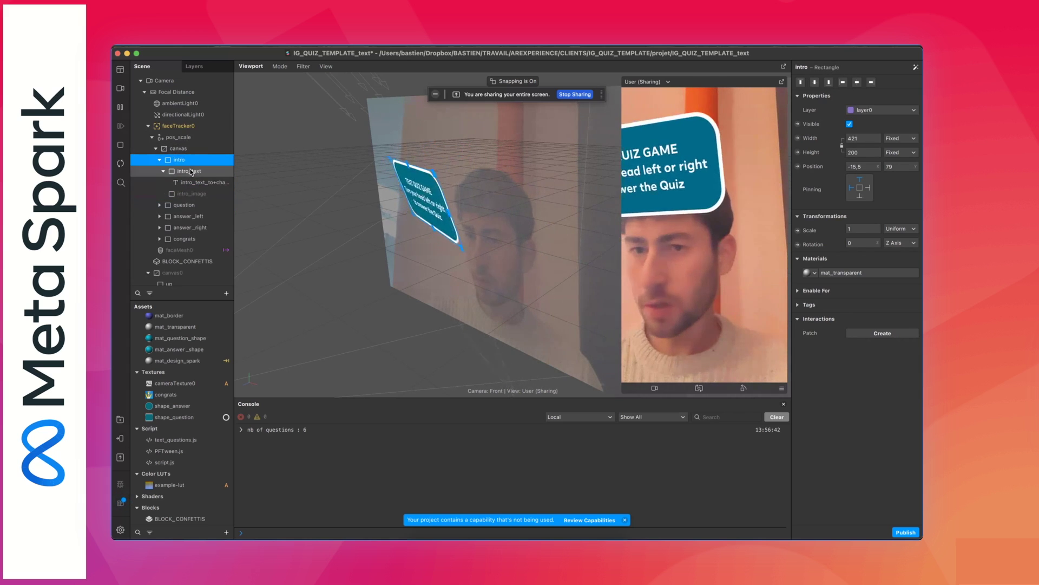
{"action": "left_click", "coordinate": [190, 172]}
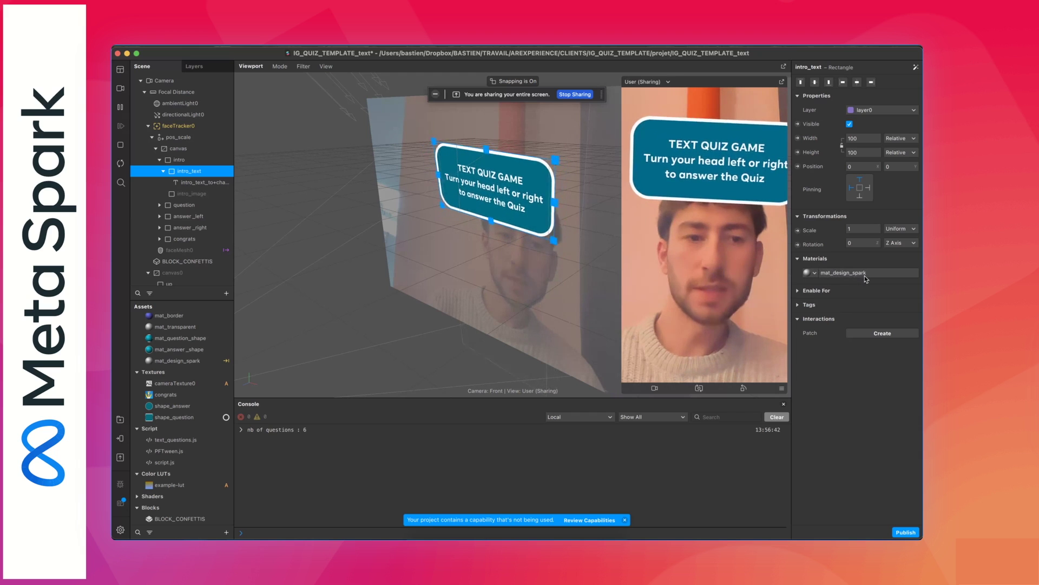
Create a new material for the intro card and name it mat_test_design_spark.
{"action": "left_click", "coordinate": [811, 274]}
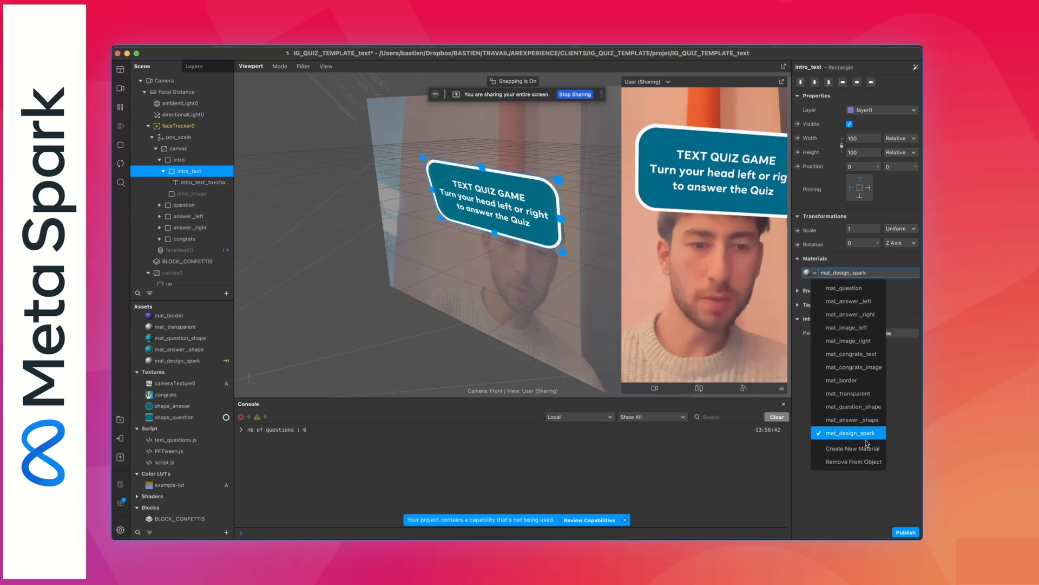
{"action": "left_click", "coordinate": [841, 449]}
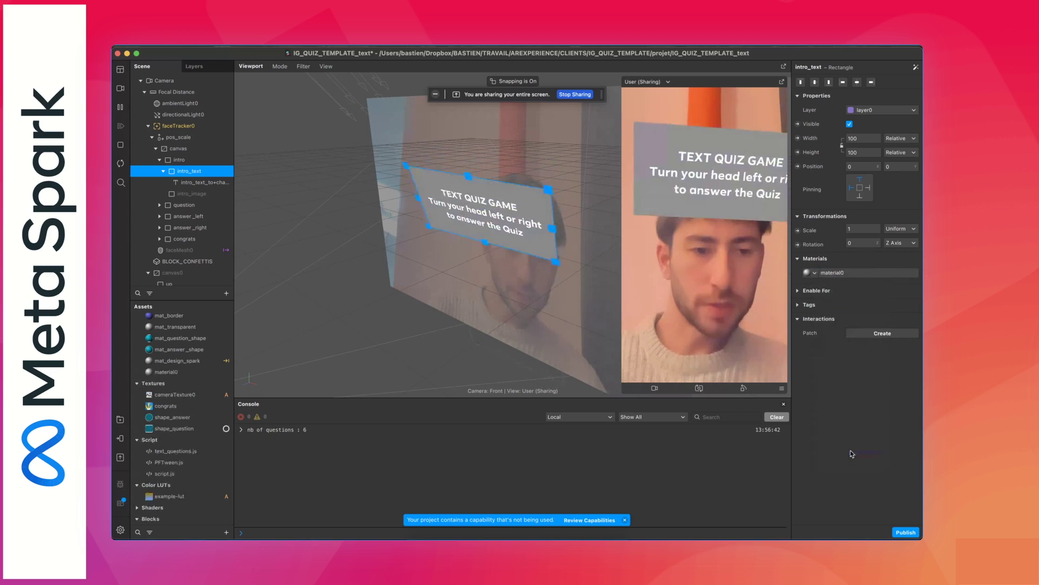
{"action": "left_click", "coordinate": [834, 272]}
{"action": "double_click", "coordinate": [810, 67]}
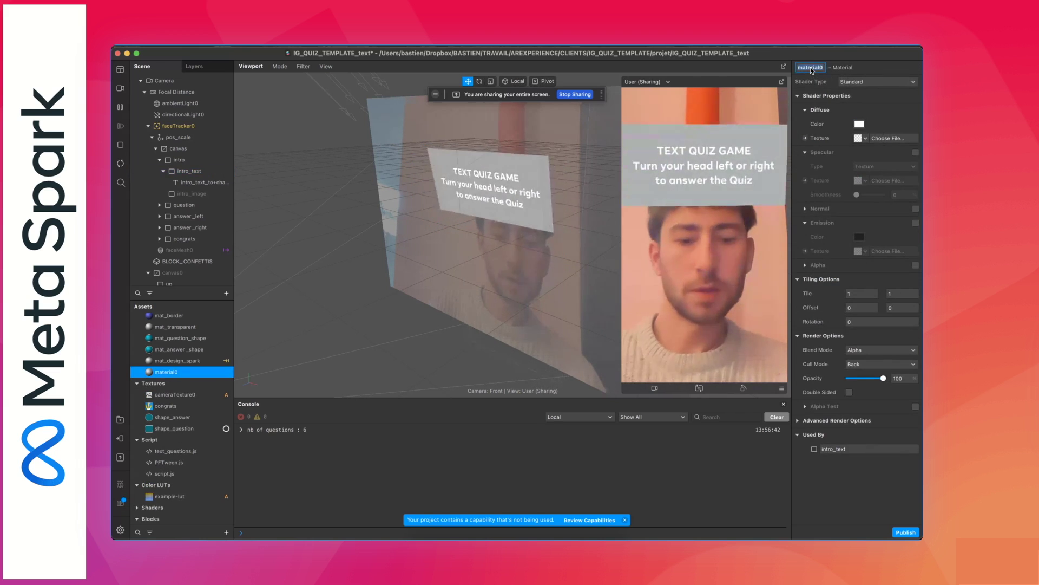
{"action": "type", "text": "mat_test"}
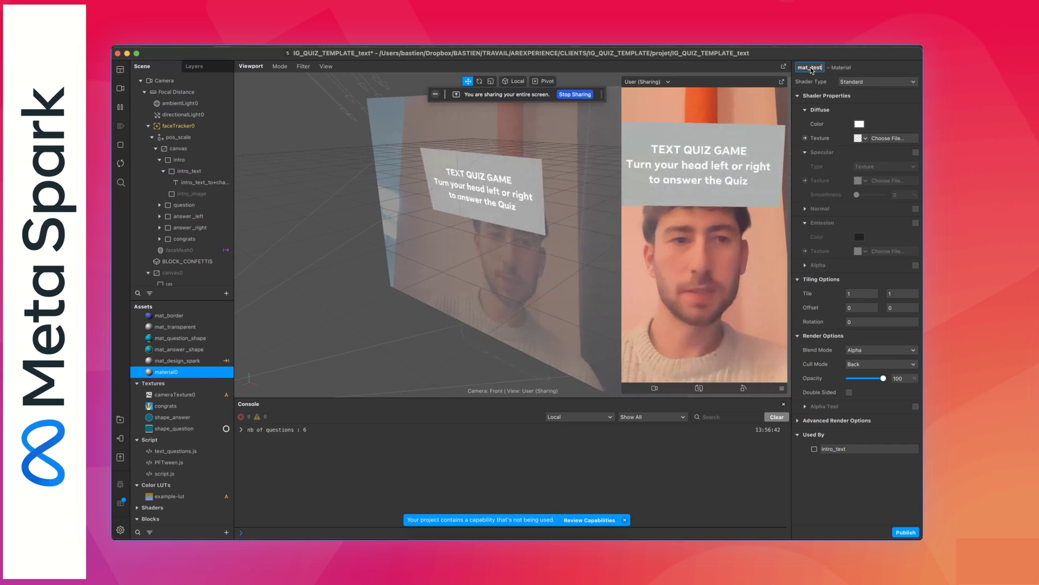
{"action": "type", "text": "_design_spark"}
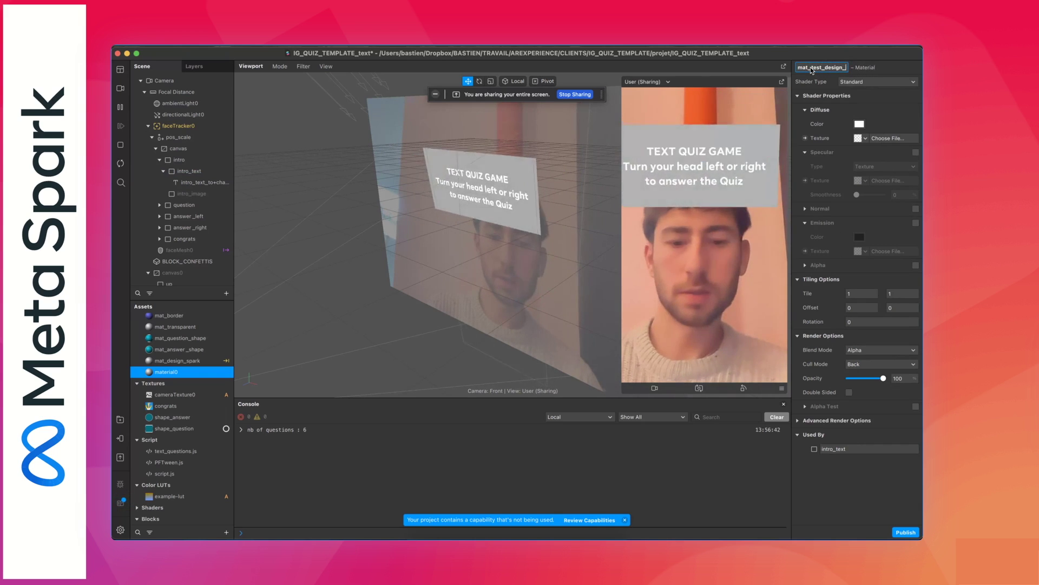
{"action": "key", "text": "Return"}
Switch the material's shader type to a new UI shader code asset.
{"action": "left_click", "coordinate": [877, 82]}
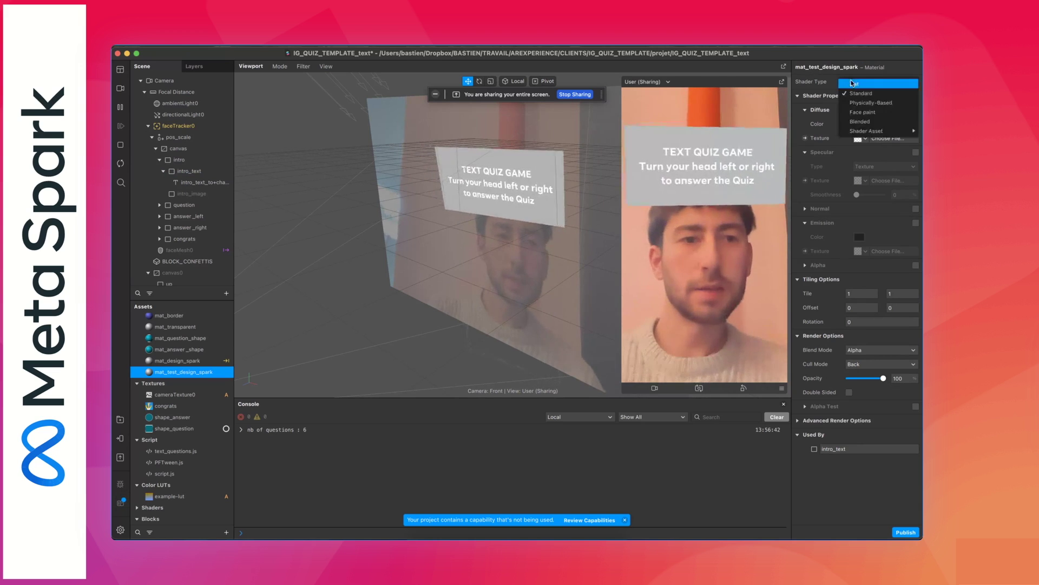
{"action": "mouse_move", "coordinate": [870, 132]}
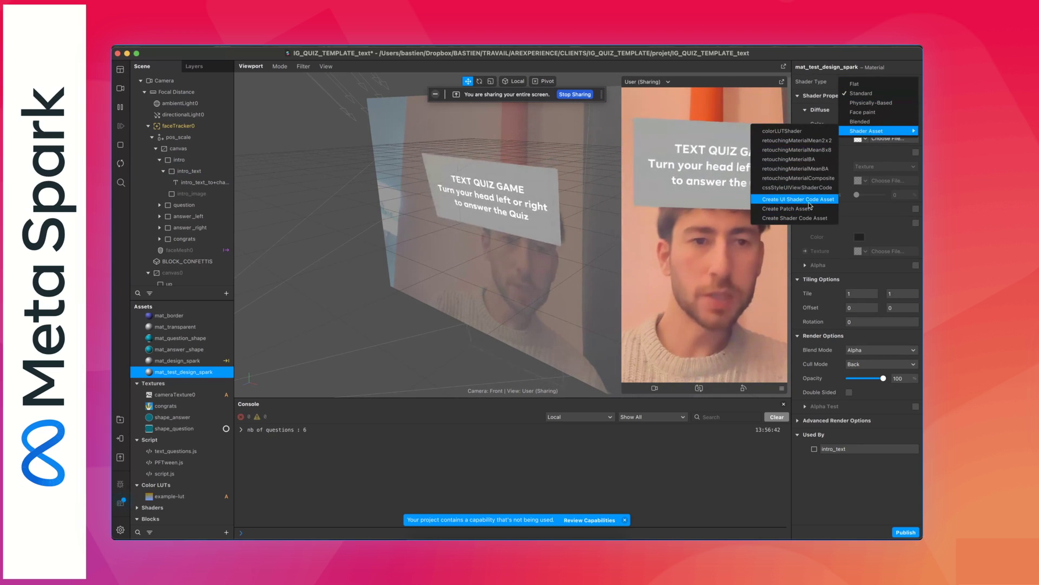
{"action": "left_click", "coordinate": [782, 200]}
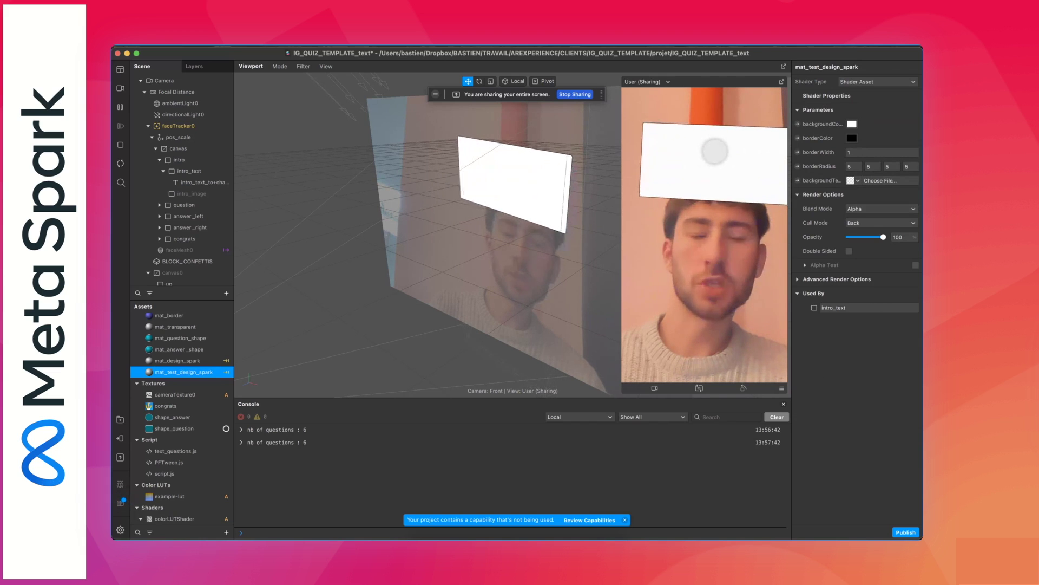
Give the UI shader material a border width of 15 and a black border colour.
{"action": "left_click", "coordinate": [859, 152]}
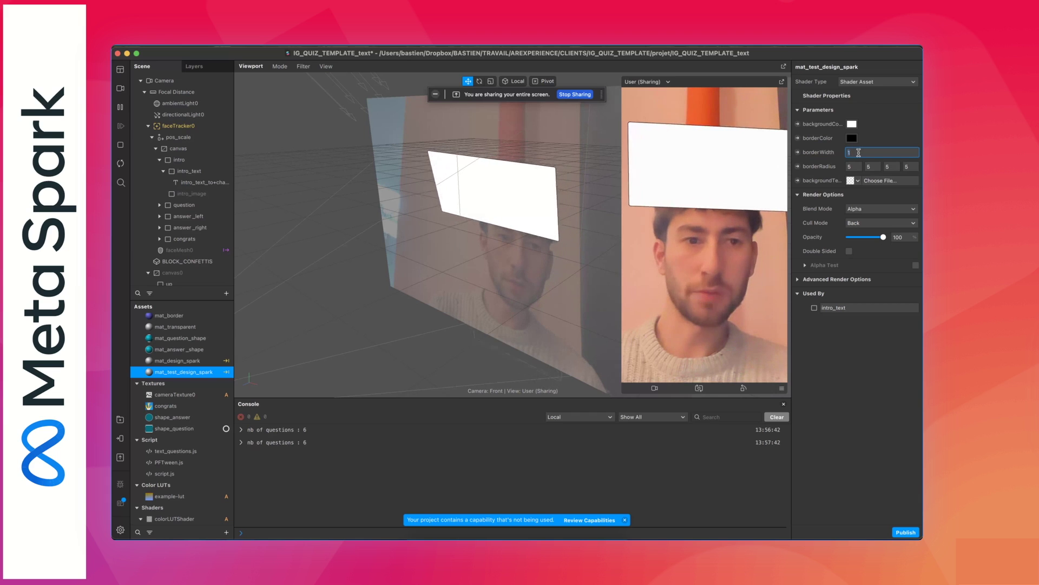
{"action": "type", "text": "15"}
{"action": "key", "text": "Return"}
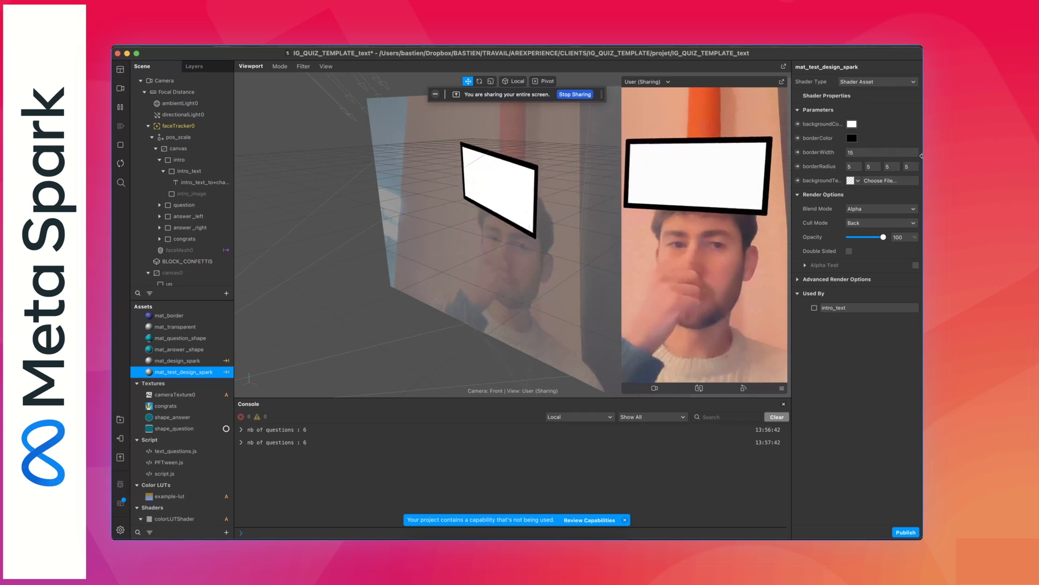
{"action": "left_click", "coordinate": [852, 138]}
{"action": "left_click", "coordinate": [513, 344]}
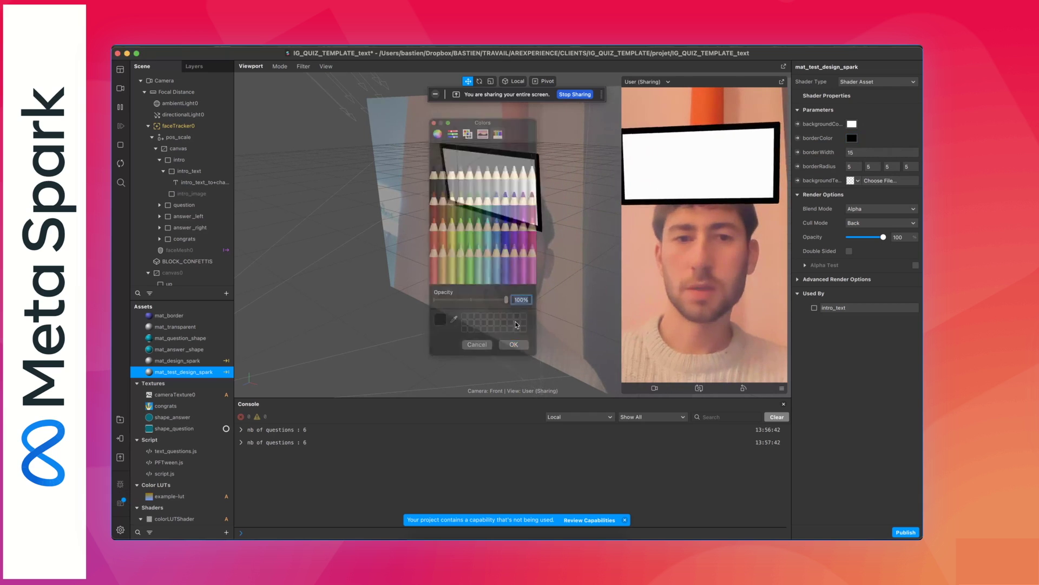
{"action": "left_click", "coordinate": [198, 172]}
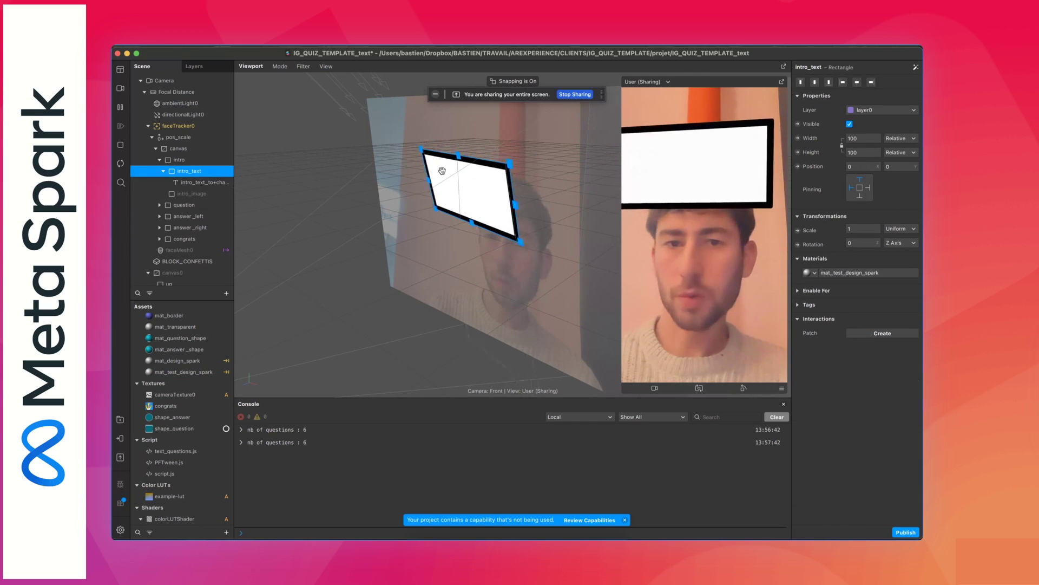
Make the intro title text colour black.
{"action": "left_click", "coordinate": [208, 184]}
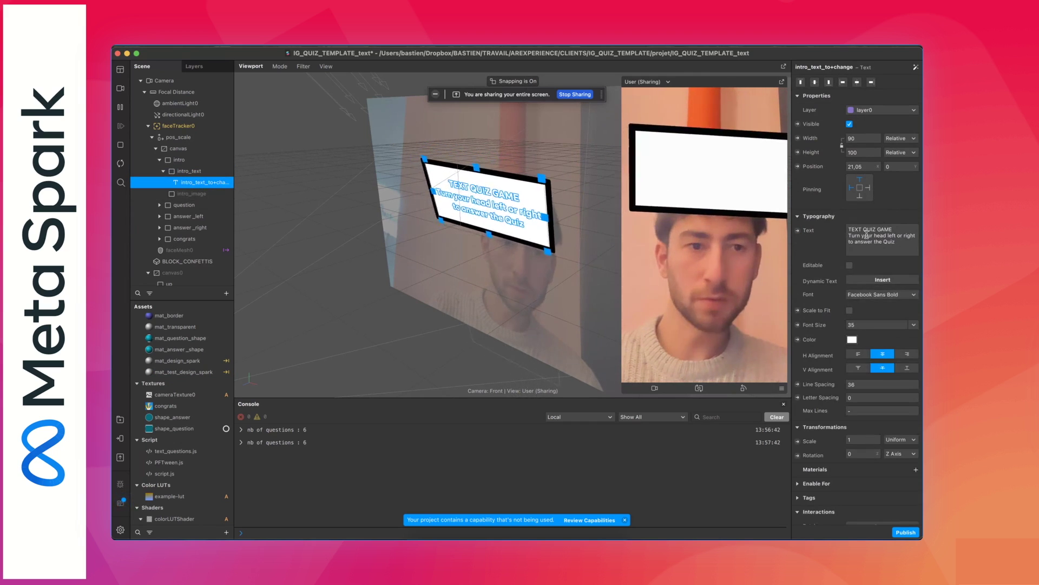
{"action": "left_click", "coordinate": [852, 339]}
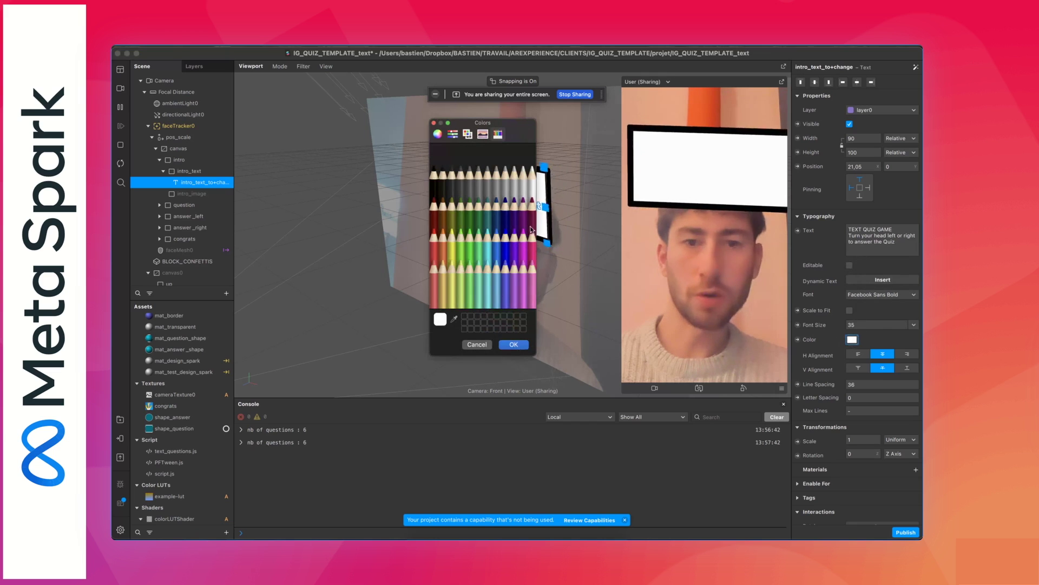
{"action": "left_click", "coordinate": [434, 172]}
{"action": "left_click", "coordinate": [513, 344]}
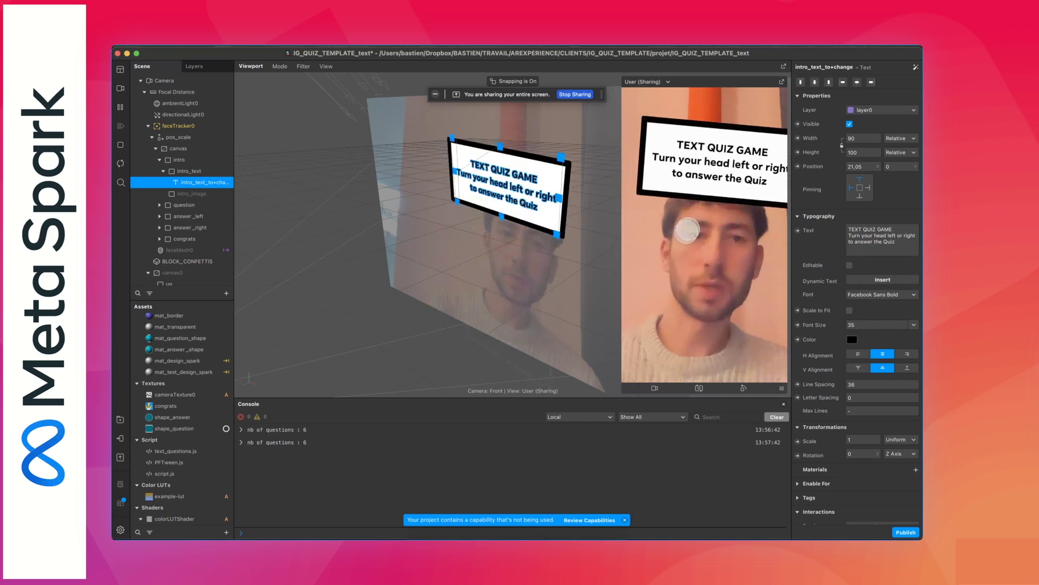
Set the card material's corner radii to 0 and 50, then delete it to restore the teal design.
{"action": "left_click", "coordinate": [191, 172]}
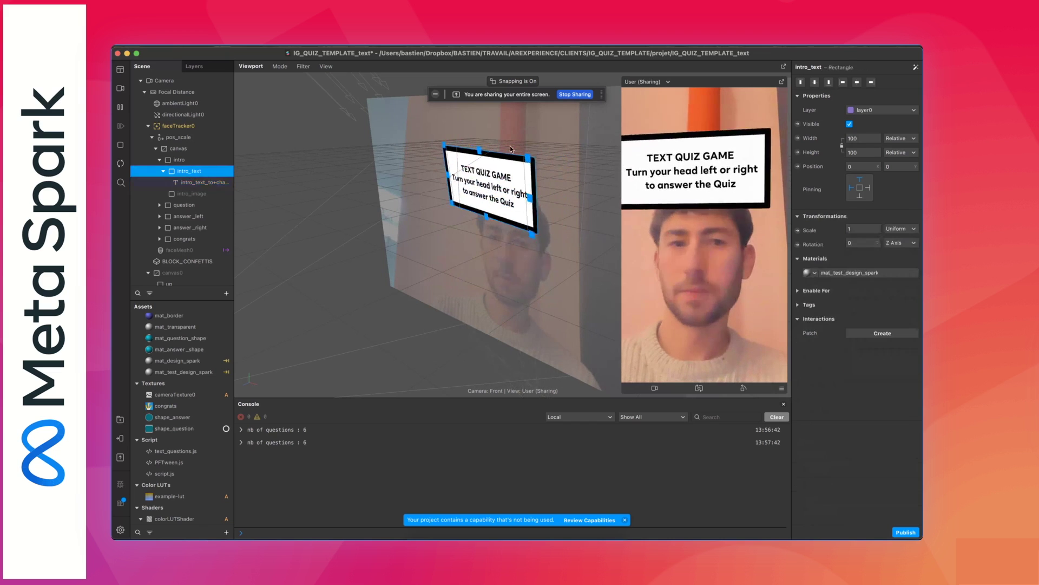
{"action": "left_click", "coordinate": [847, 272]}
{"action": "left_click", "coordinate": [852, 167]}
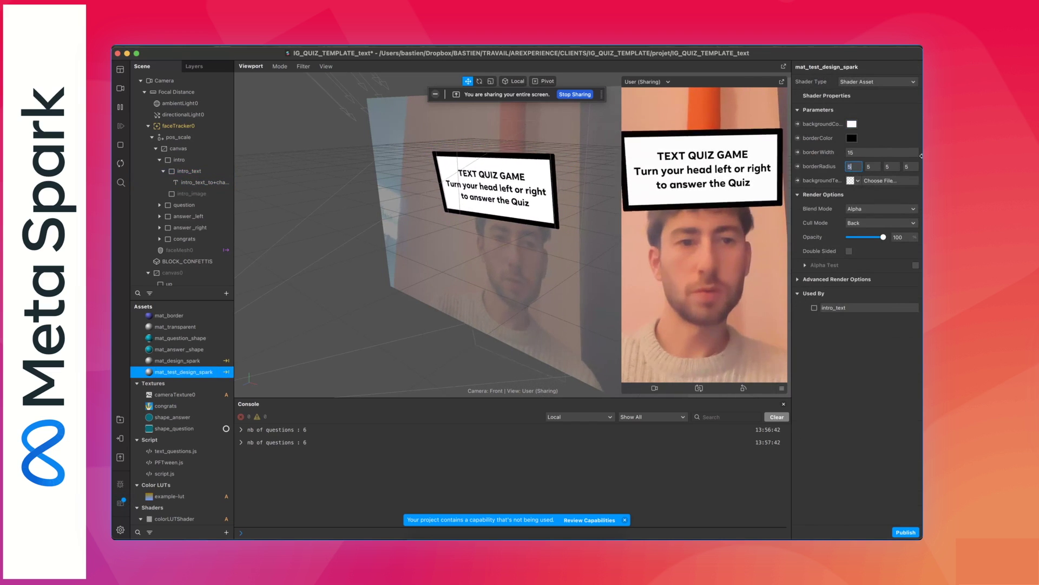
{"action": "type", "text": "0"}
{"action": "key", "text": "Tab"}
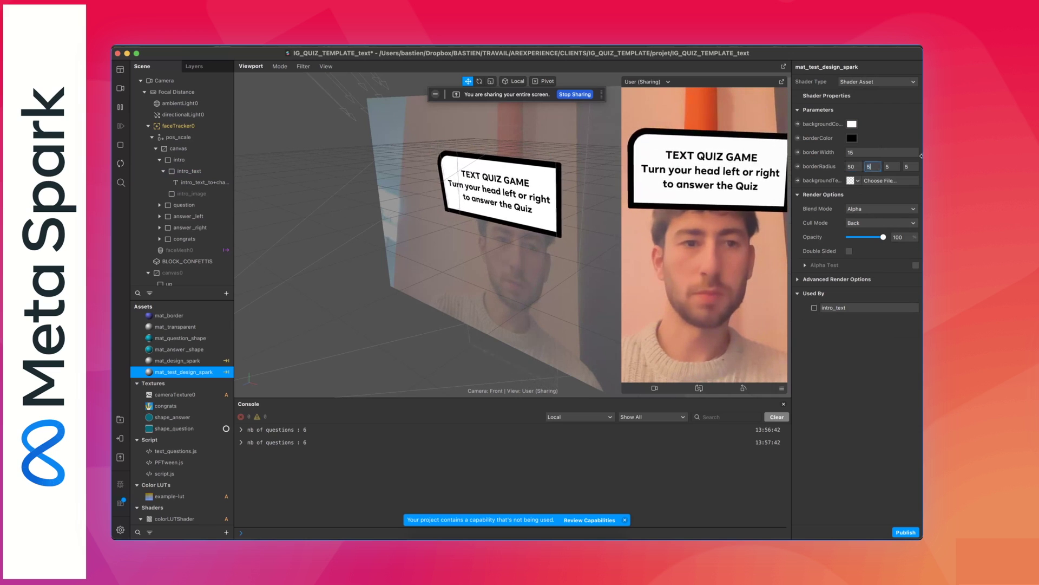
{"action": "type", "text": "50"}
{"action": "key", "text": "Tab"}
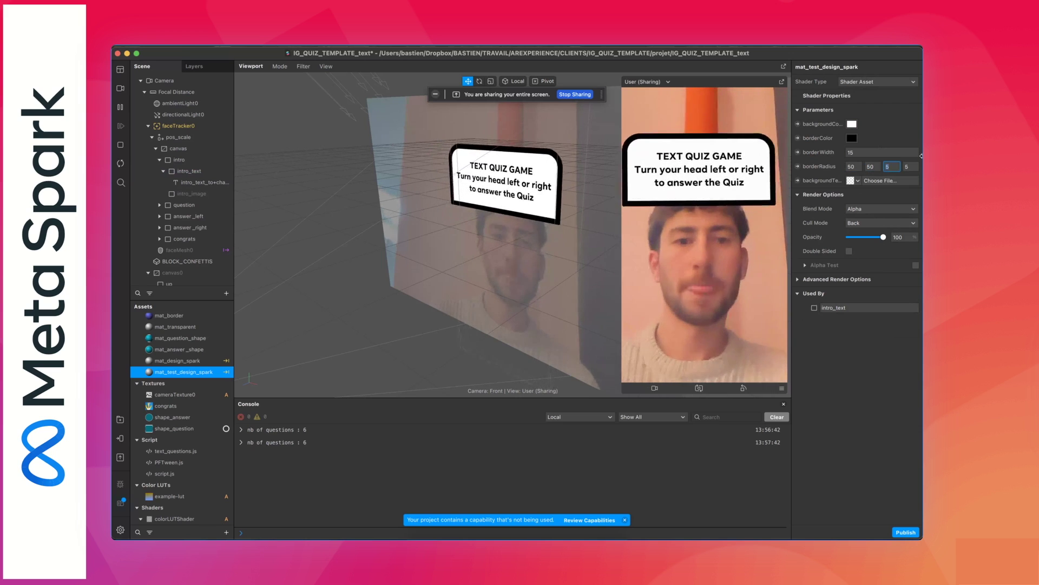
{"action": "key", "text": "Return"}
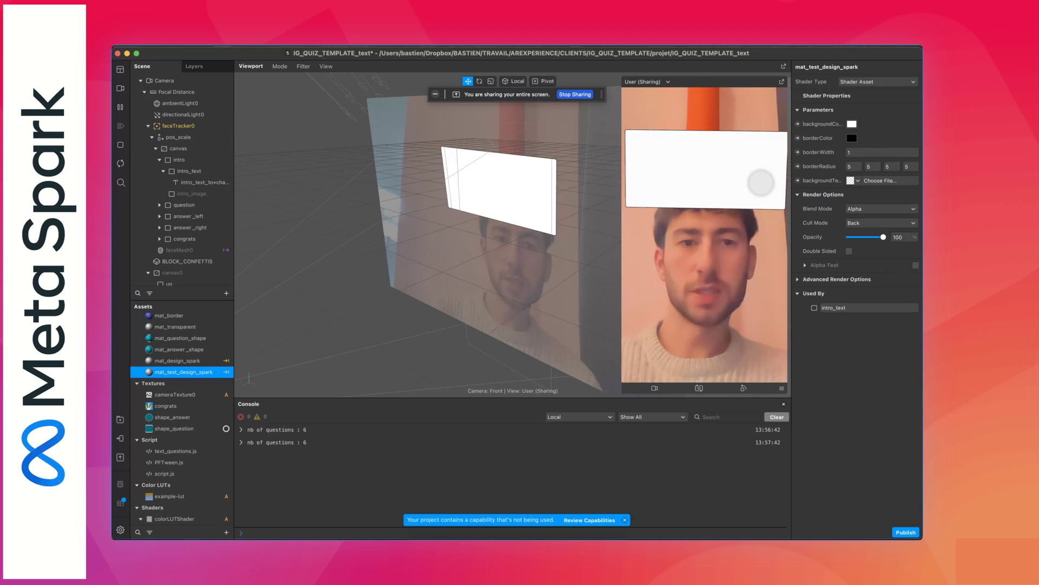
{"action": "key", "text": "Delete"}
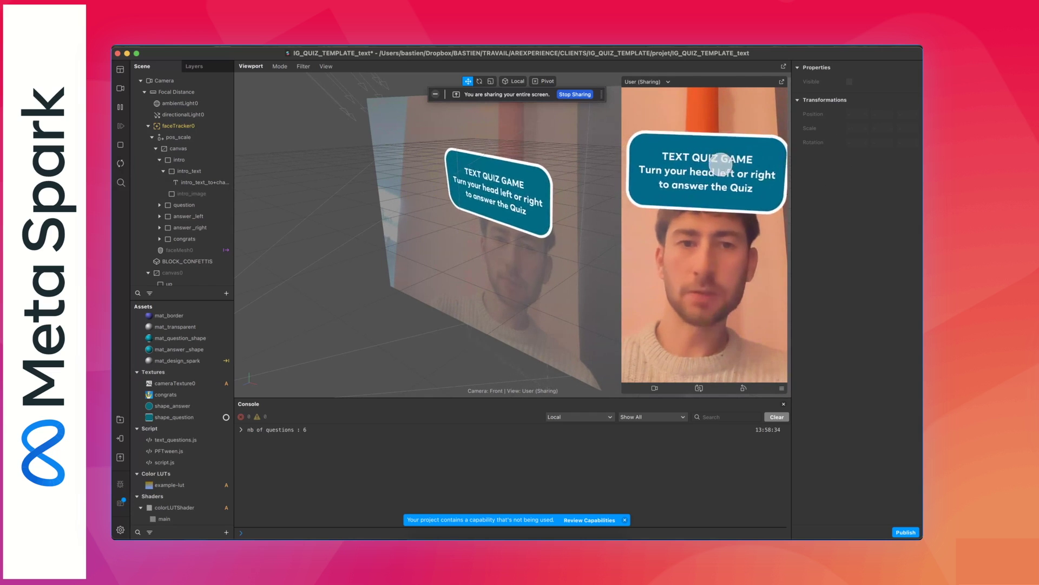
Append 'bal' to the intro text, then open the text_questions.js script.
{"action": "left_click", "coordinate": [187, 182]}
{"action": "left_click_drag", "start_coordinate": [902, 248], "coordinate": [854, 242]}
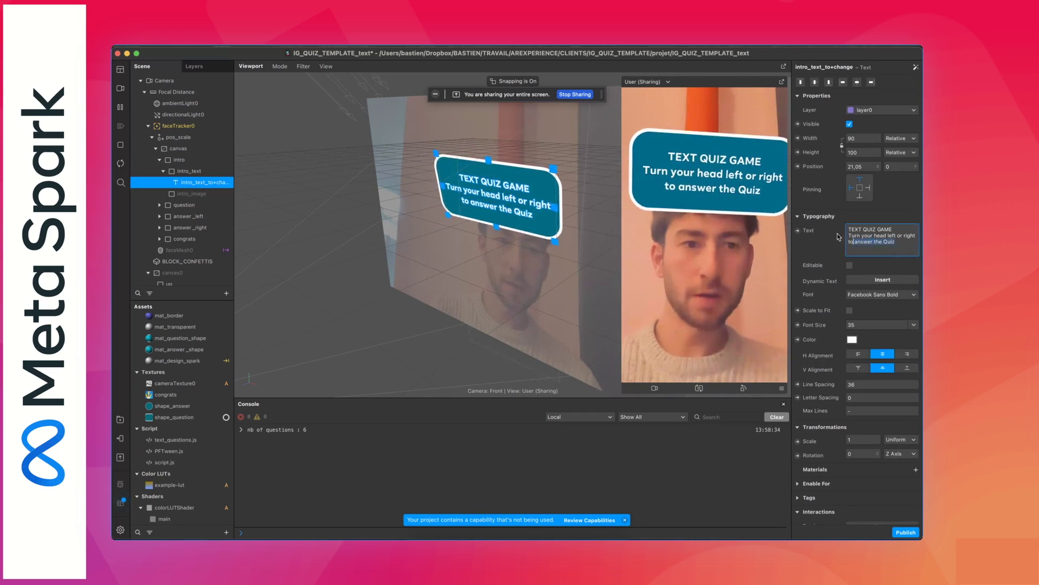
{"action": "type", "text": "bal"}
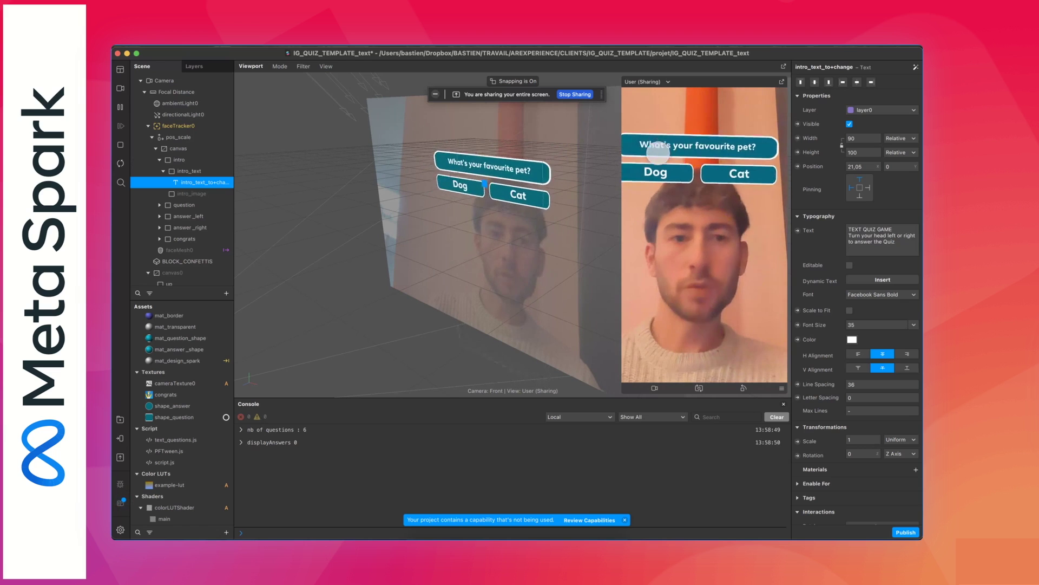
{"action": "scroll", "coordinate": [191, 392], "scroll_direction": "down", "scroll_amount": 3}
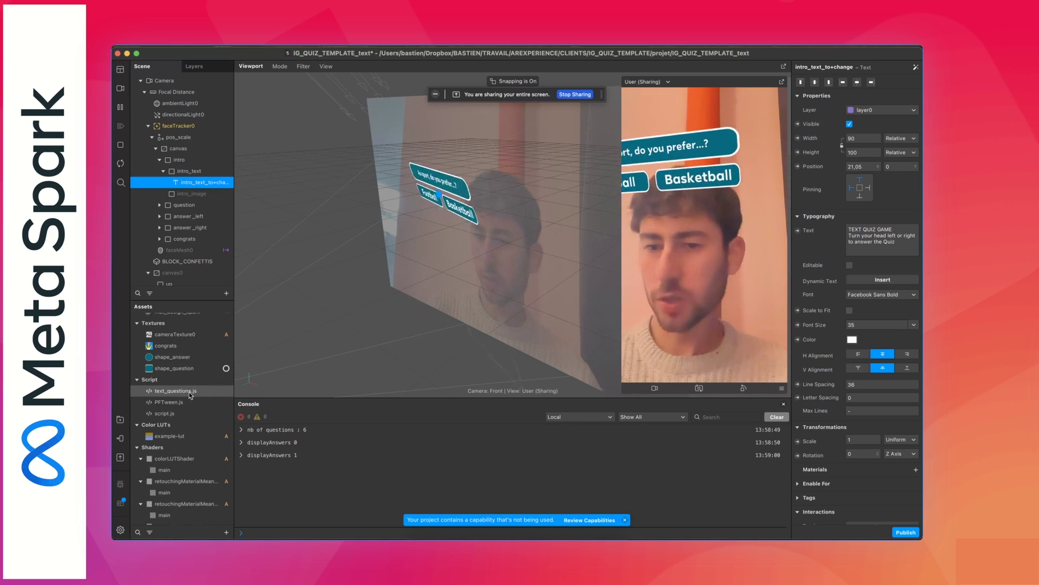
{"action": "double_click", "coordinate": [189, 392]}
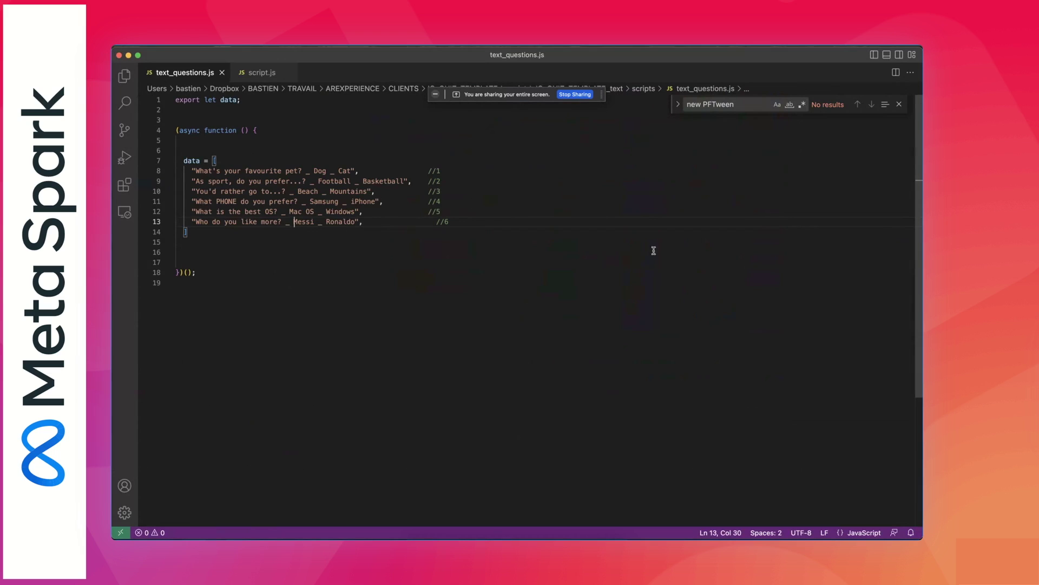
Tidy the spacing before the //6 comment and around the question separators in text_questions.js.
{"action": "left_click", "coordinate": [417, 181]}
{"action": "left_click_drag", "start_coordinate": [196, 172], "coordinate": [301, 172]}
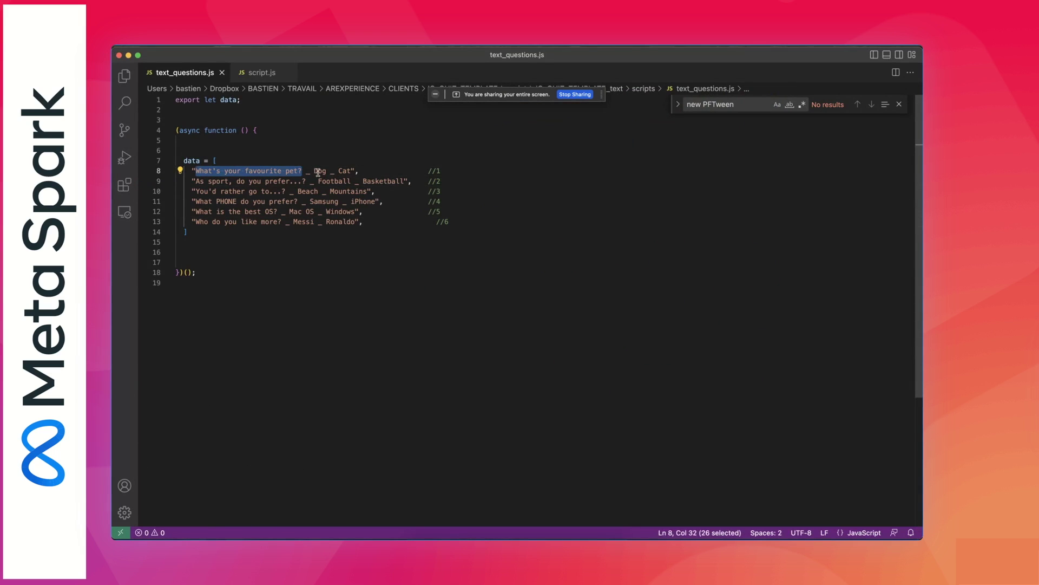
{"action": "left_click", "coordinate": [437, 222]}
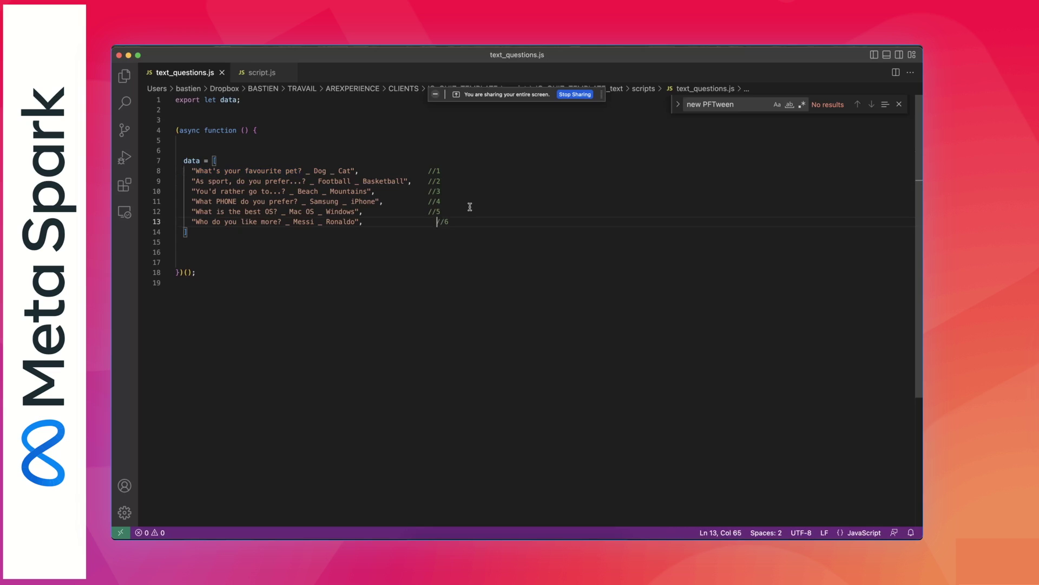
{"action": "key", "text": "BackSpace"}
{"action": "left_click_drag", "start_coordinate": [306, 172], "coordinate": [312, 171]}
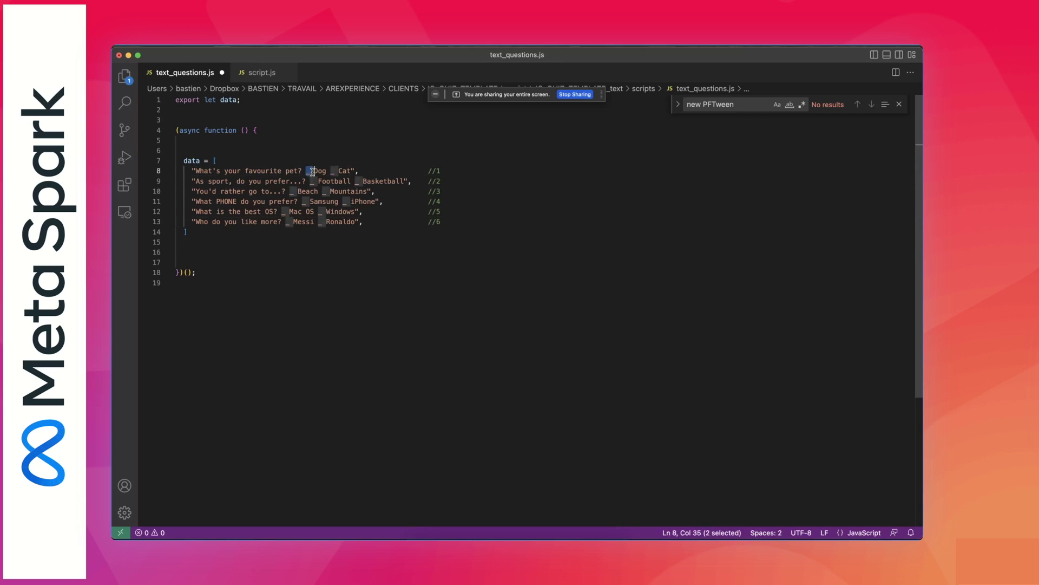
{"action": "left_click", "coordinate": [513, 178]}
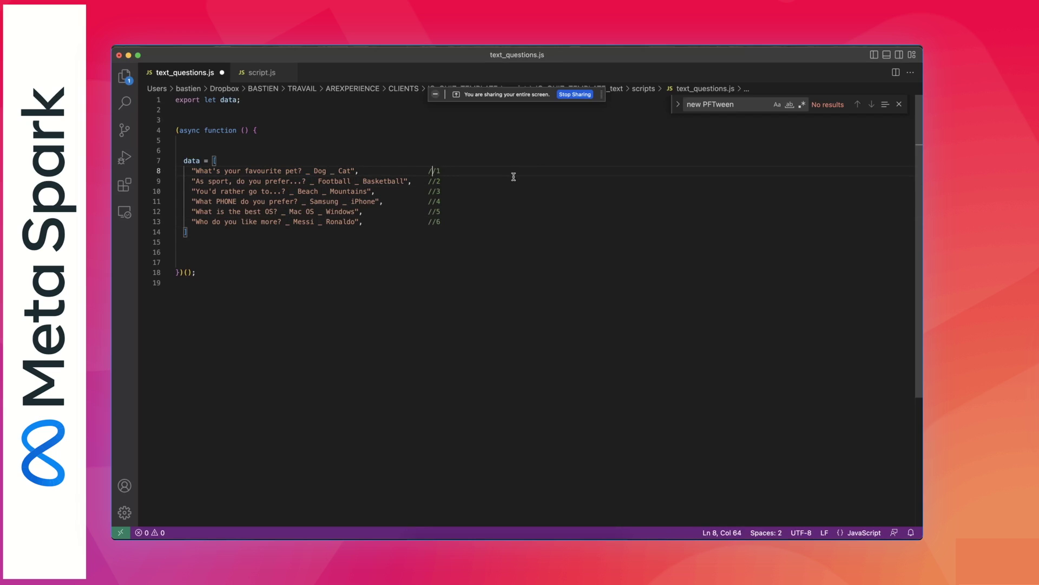
{"action": "key", "text": "Left"}
{"action": "key", "text": "Left"}
{"action": "key", "text": "Left"}
{"action": "type", "text": "_"}
{"action": "key", "text": "BackSpace"}
Highlight the pet question, its ' _ ' separator and its answers Dog and Cat.
{"action": "key", "text": "super+equal"}
{"action": "key", "text": "super+equal"}
{"action": "key", "text": "super+equal"}
{"action": "key", "text": "super+equal"}
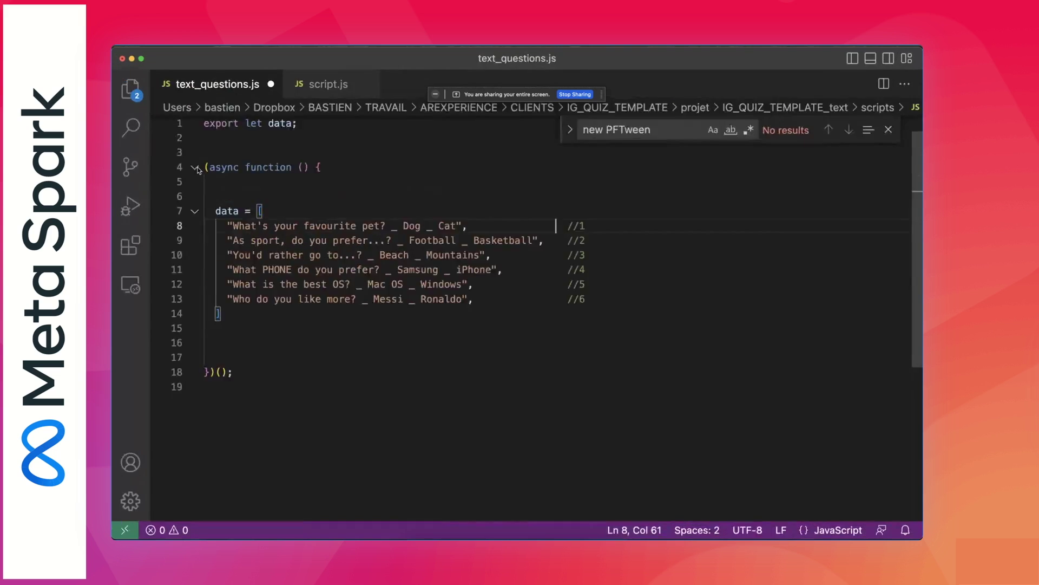
{"action": "key", "text": "super+minus"}
{"action": "key", "text": "super+minus"}
{"action": "left_click_drag", "start_coordinate": [232, 222], "coordinate": [383, 226]}
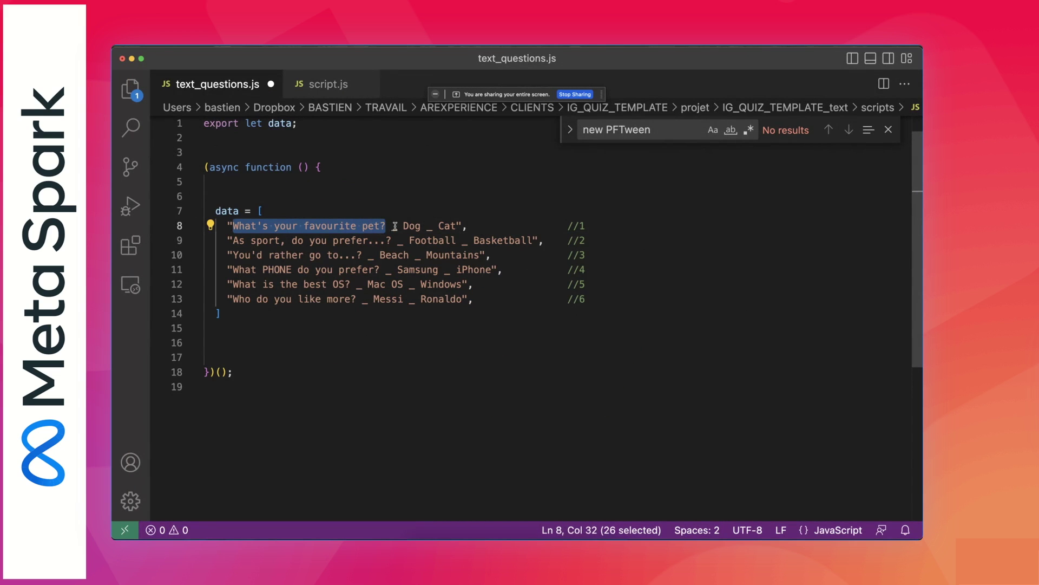
{"action": "left_click", "coordinate": [395, 226]}
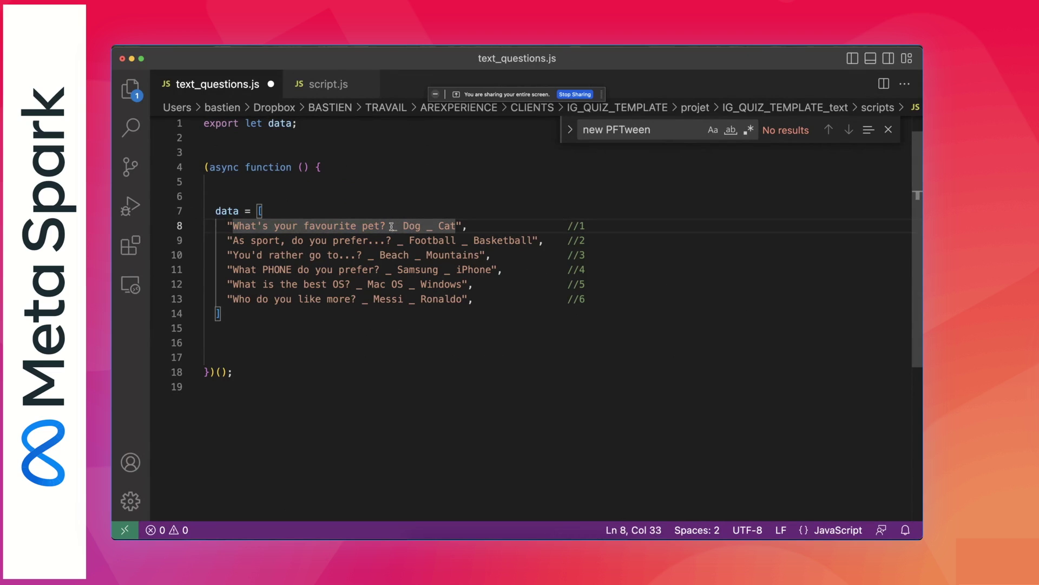
{"action": "left_click_drag", "start_coordinate": [392, 226], "coordinate": [455, 227]}
{"action": "left_click", "coordinate": [442, 228]}
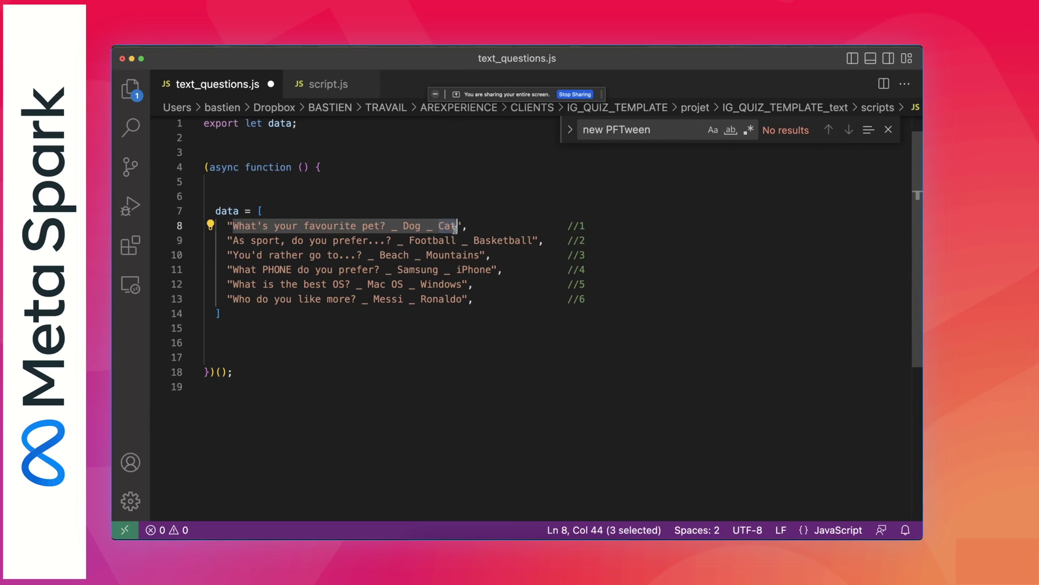
{"action": "double_click", "coordinate": [408, 227]}
{"action": "double_click", "coordinate": [447, 227]}
Point out the sport, travel and phone questions: Football/Basketball, Beach/Mountains, Samsung/iPhone.
{"action": "left_click", "coordinate": [273, 242]}
{"action": "left_click_drag", "start_coordinate": [233, 240], "coordinate": [392, 244]}
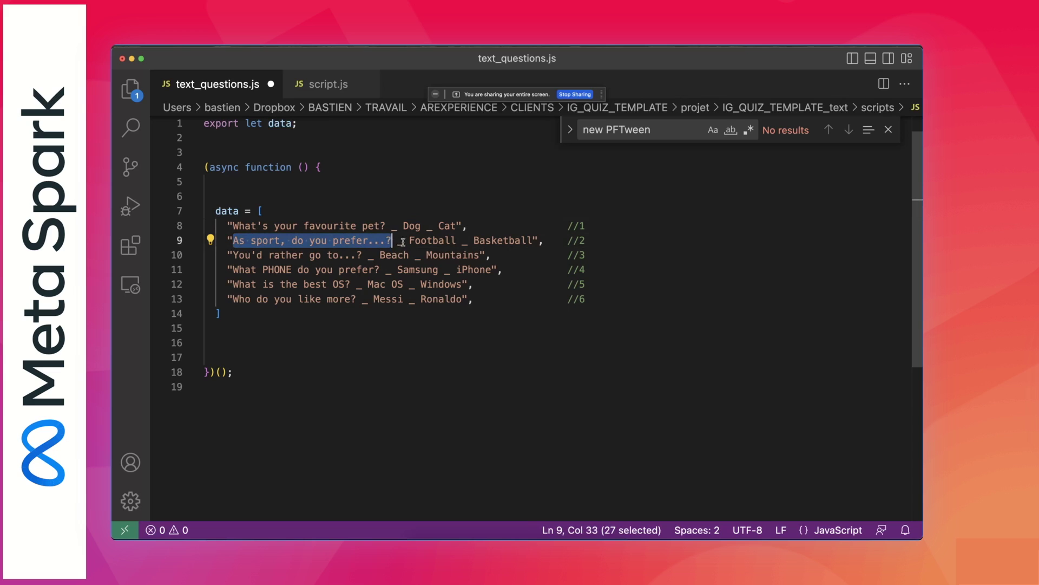
{"action": "left_click_drag", "start_coordinate": [409, 241], "coordinate": [456, 241]}
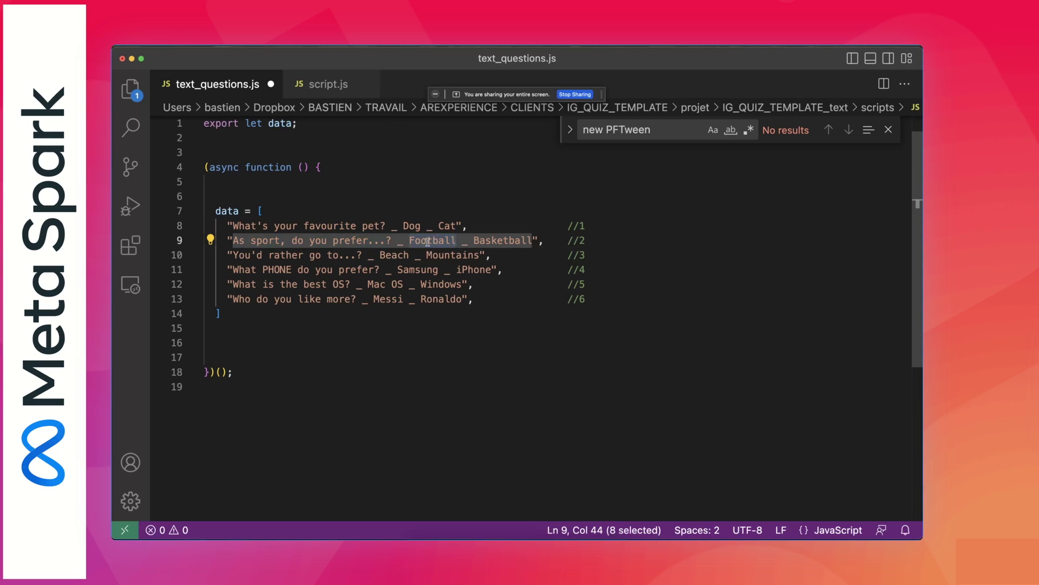
{"action": "double_click", "coordinate": [489, 242]}
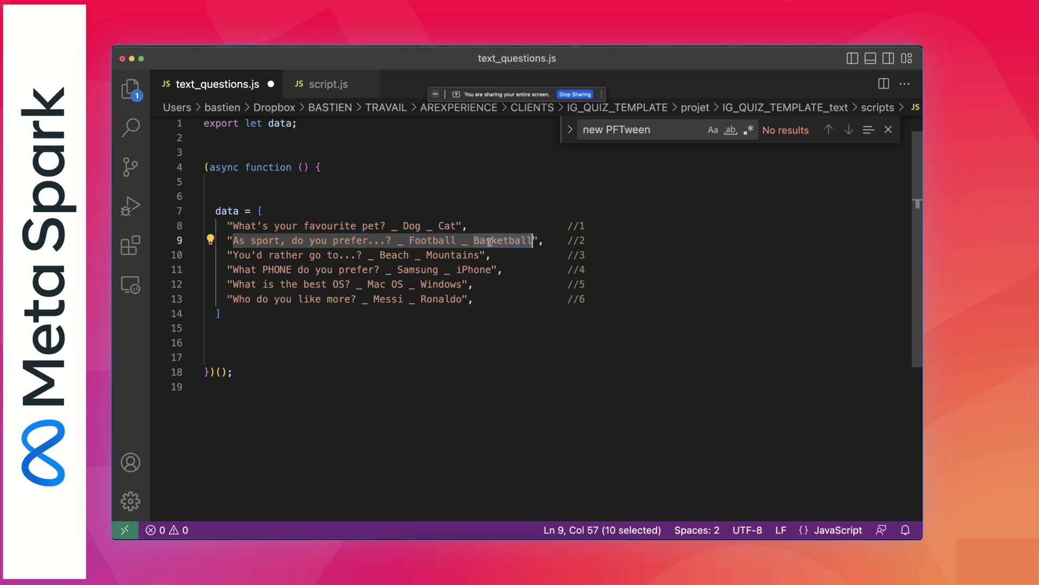
{"action": "double_click", "coordinate": [298, 255]}
{"action": "double_click", "coordinate": [394, 255]}
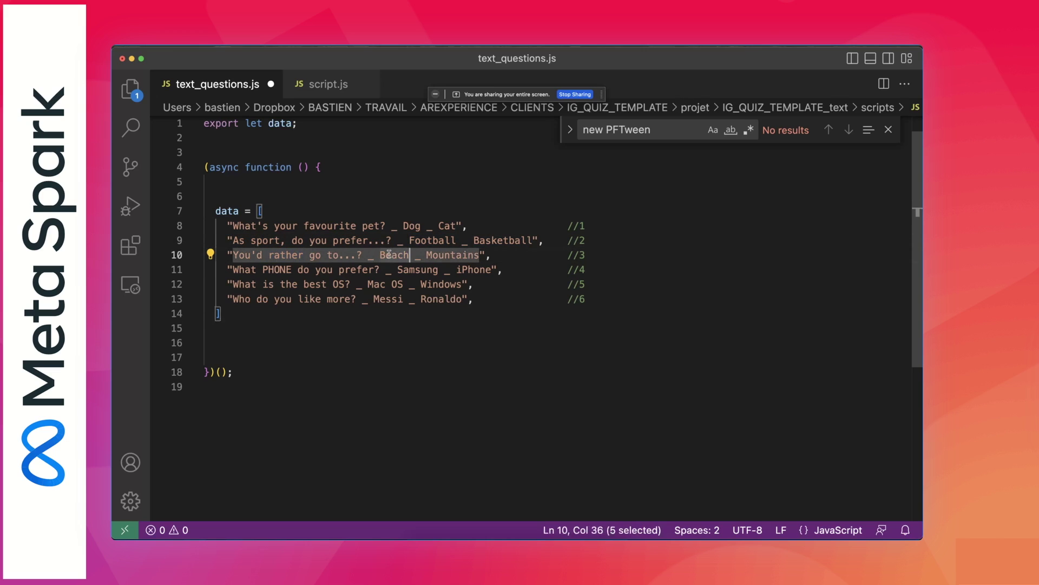
{"action": "double_click", "coordinate": [440, 254]}
{"action": "double_click", "coordinate": [416, 269]}
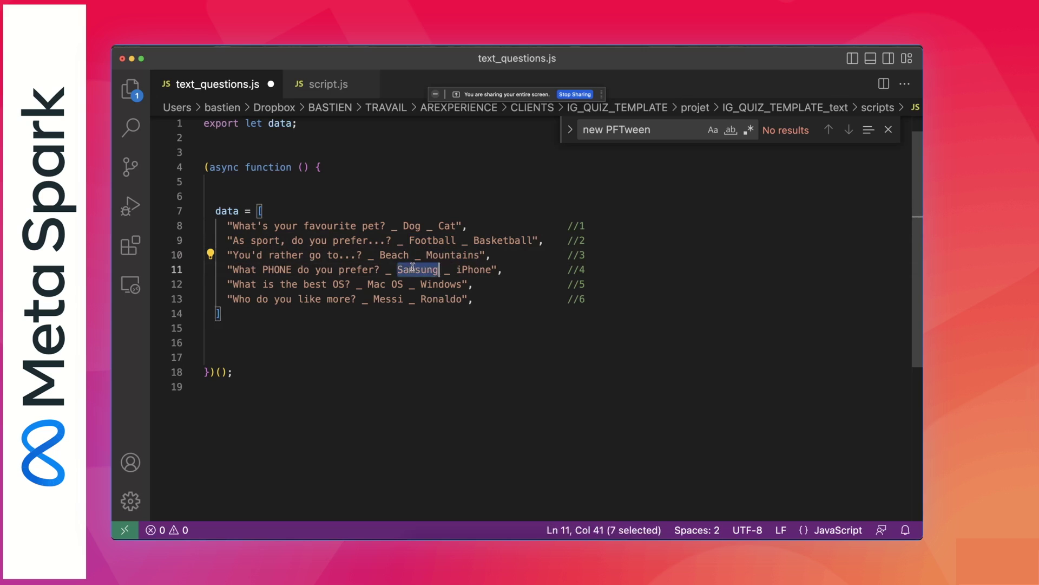
{"action": "double_click", "coordinate": [464, 269]}
{"action": "double_click", "coordinate": [325, 269]}
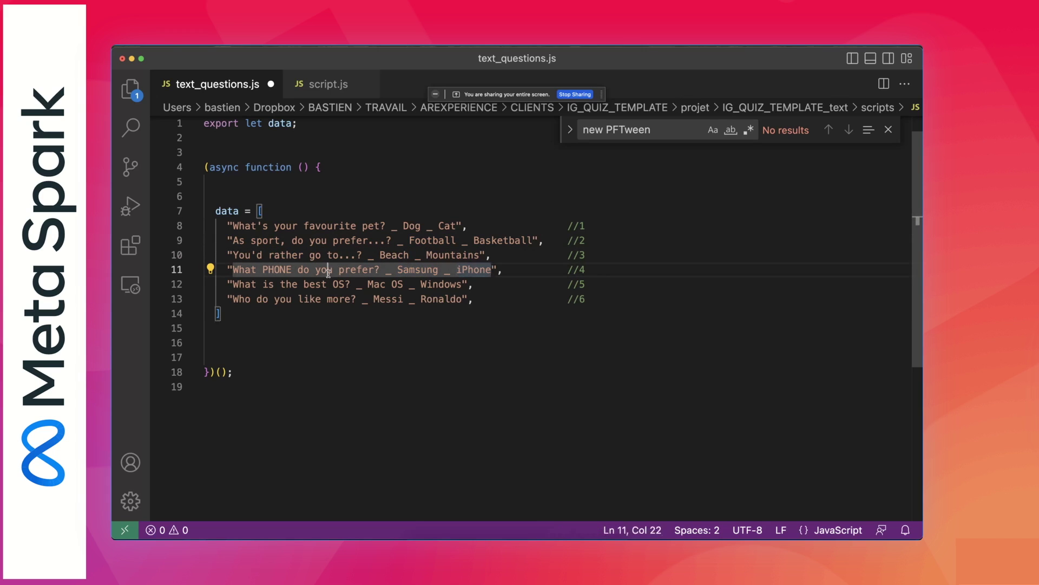
{"action": "left_click", "coordinate": [492, 330]}
Zoom the editor out and restart the quiz preview in Meta Spark Studio.
{"action": "key", "text": "super+minus"}
{"action": "key", "text": "super+minus"}
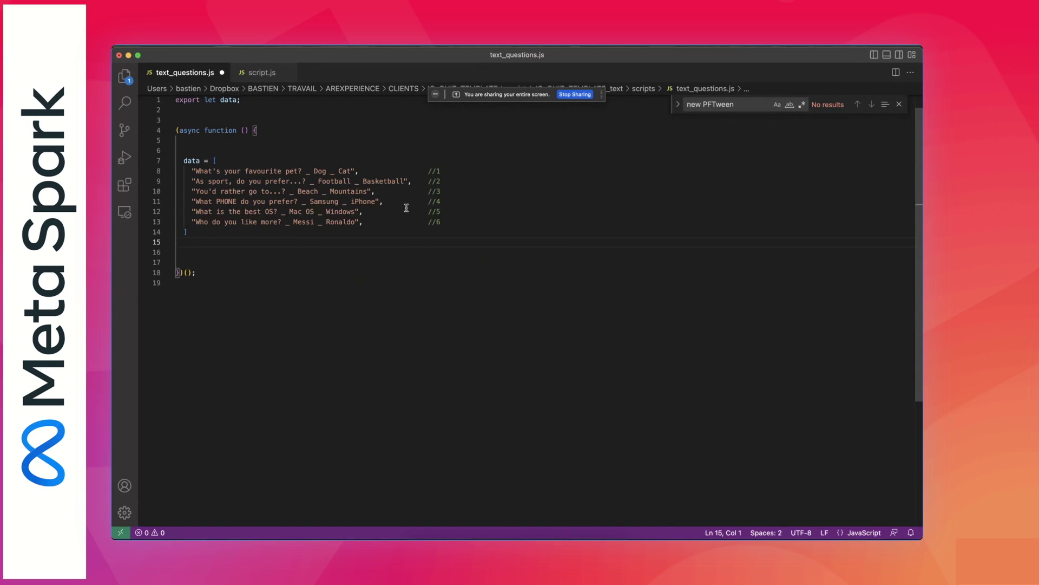
{"action": "key", "text": "super+Tab"}
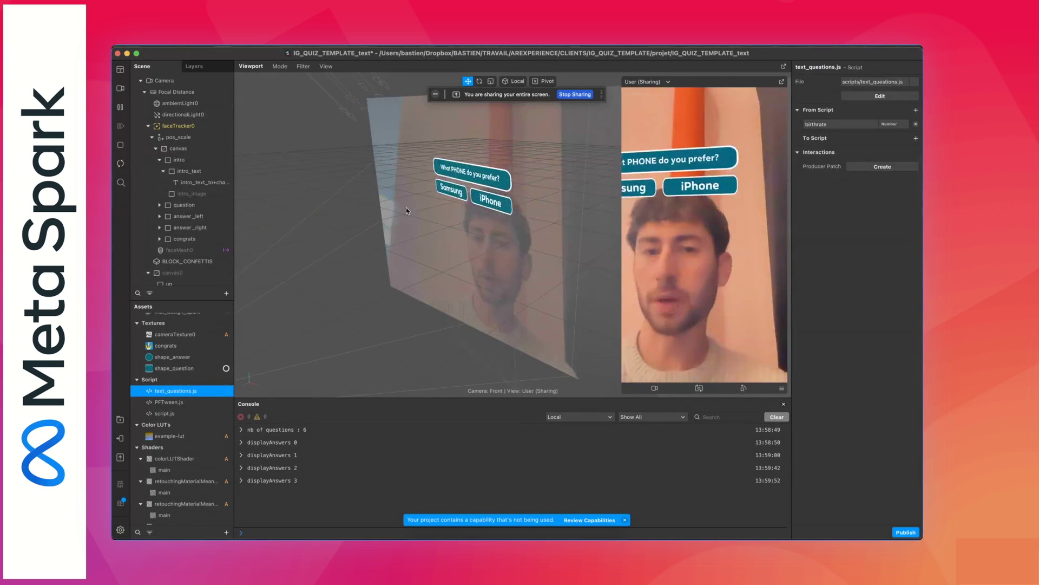
{"action": "left_click", "coordinate": [121, 163]}
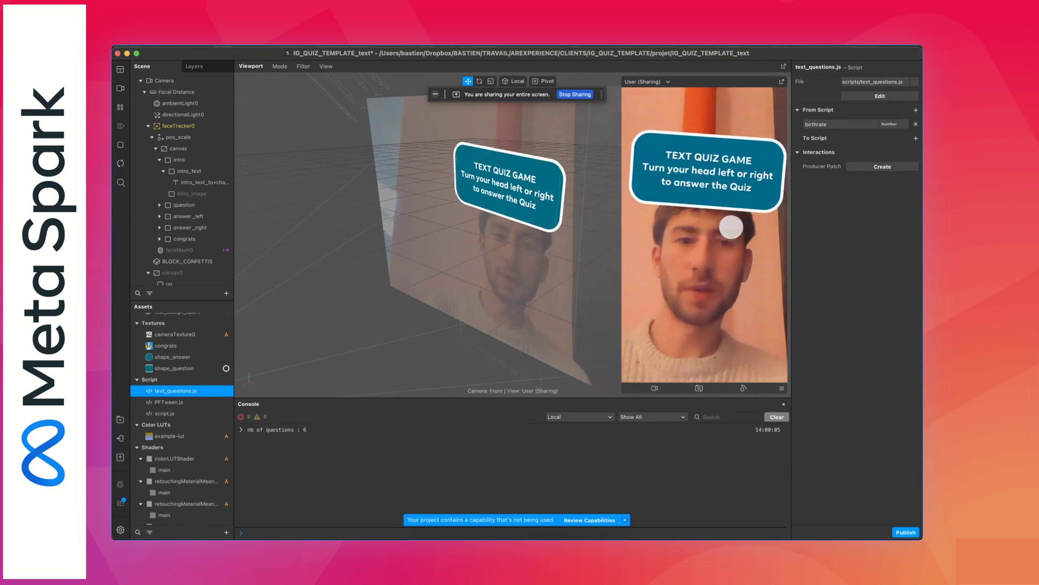
{"action": "key", "text": "super+Tab"}
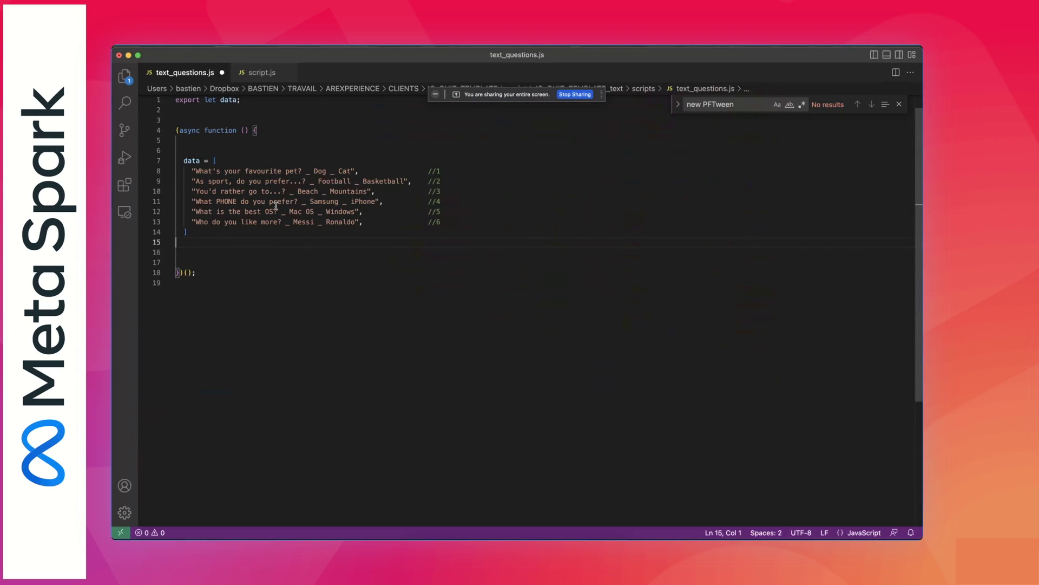
Replace the answer Dog with Lama, save, then lengthen it to 'Lama Blablablabla'.
{"action": "double_click", "coordinate": [322, 171]}
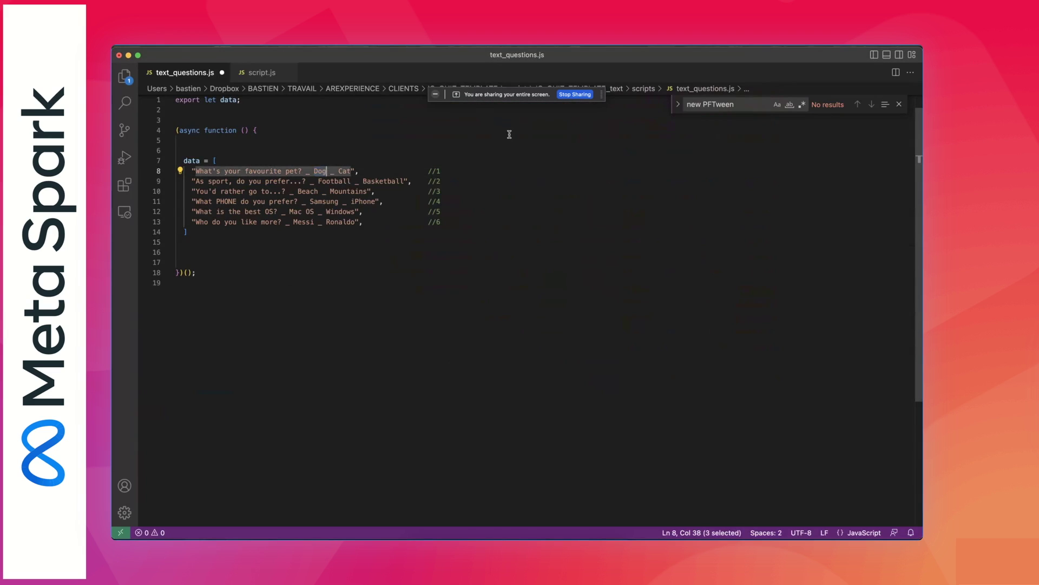
{"action": "key", "text": "super+s"}
{"action": "key", "text": "super+Tab"}
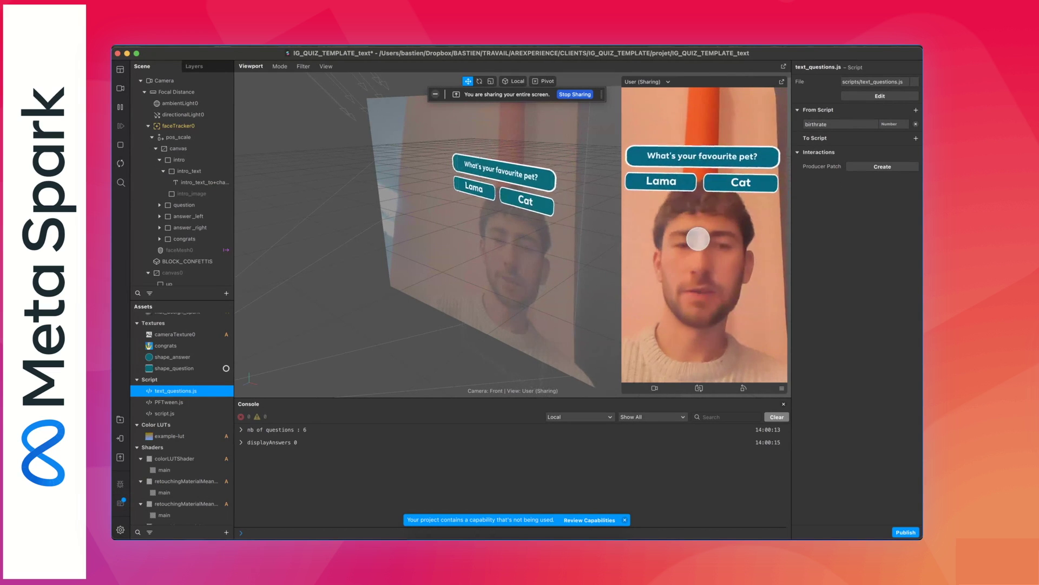
{"action": "key", "text": "super+Tab"}
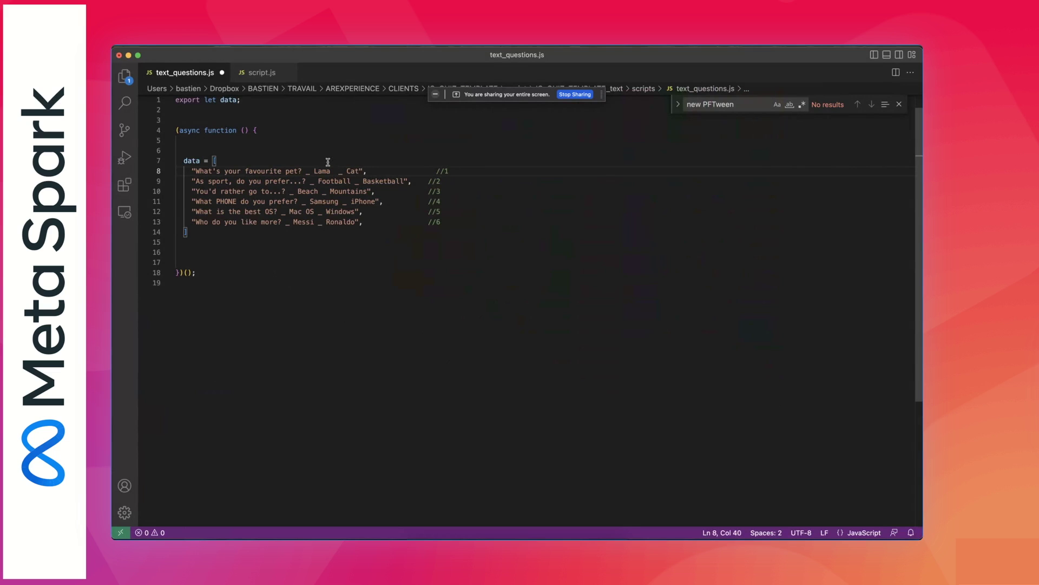
{"action": "type", "text": "Blablablabla"}
{"action": "key", "text": "super+Tab"}
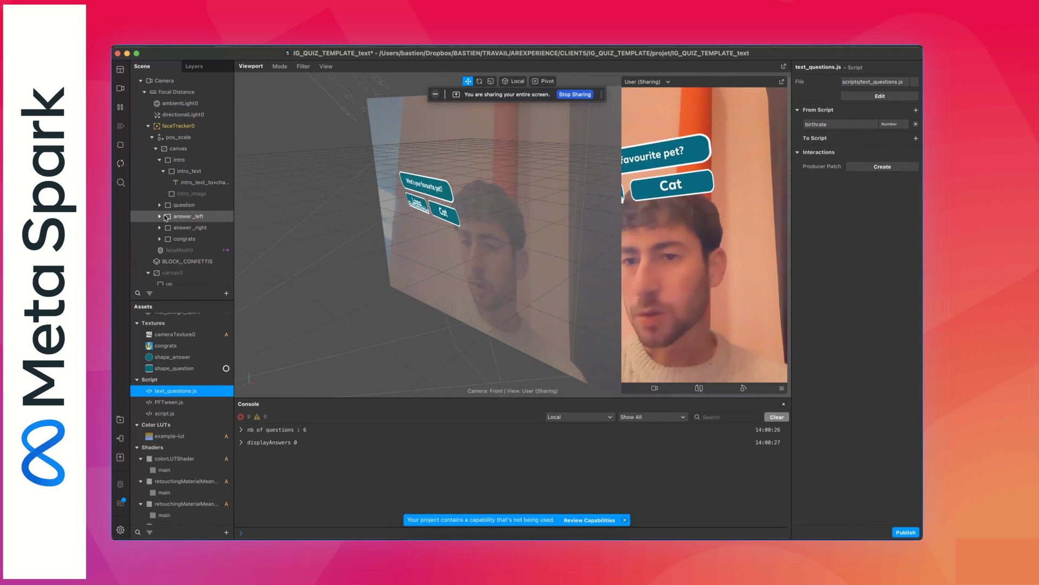
Expand answer_left and answer_right in the Scene panel and advance the preview to the next question.
{"action": "left_click", "coordinate": [159, 217]}
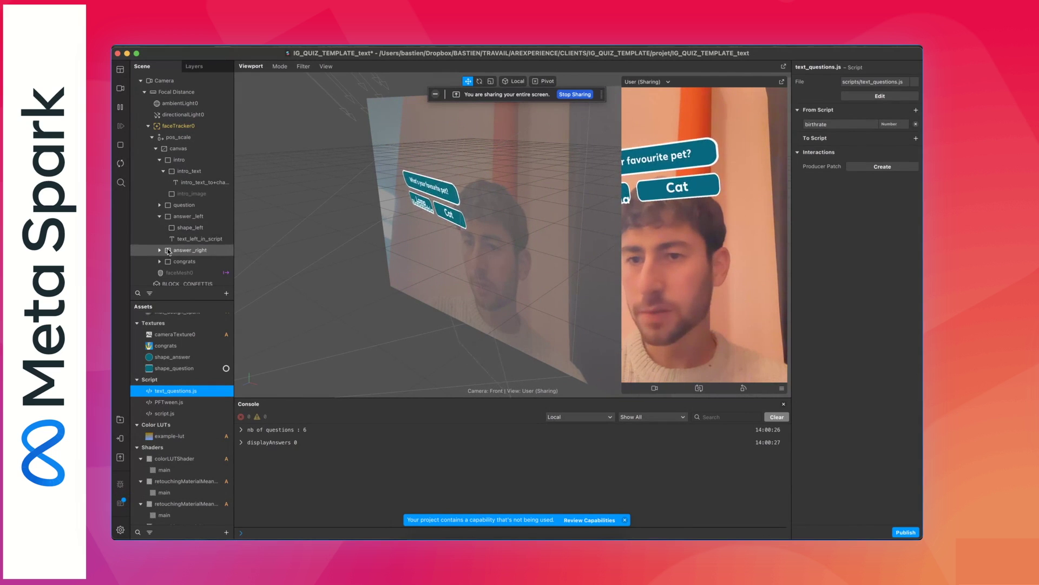
{"action": "scroll", "coordinate": [168, 229], "scroll_direction": "down", "scroll_amount": 1}
{"action": "left_click", "coordinate": [160, 228]}
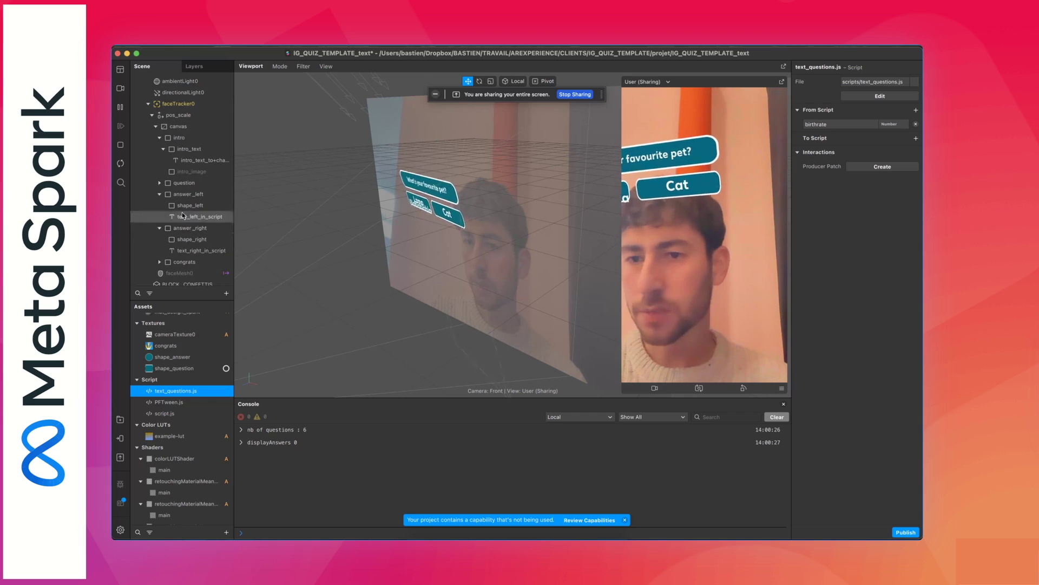
{"action": "left_click", "coordinate": [657, 199]}
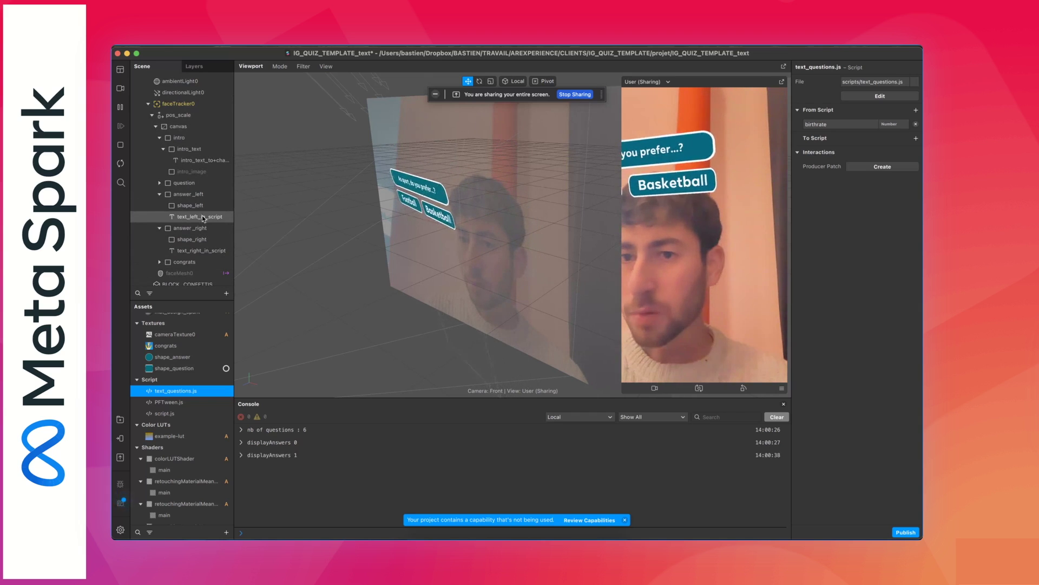
Set both answer texts to font size 20 and centre them vertically.
{"action": "left_click", "coordinate": [203, 217]}
{"action": "left_click", "coordinate": [210, 253], "text": "super"}
{"action": "left_click", "coordinate": [868, 324]}
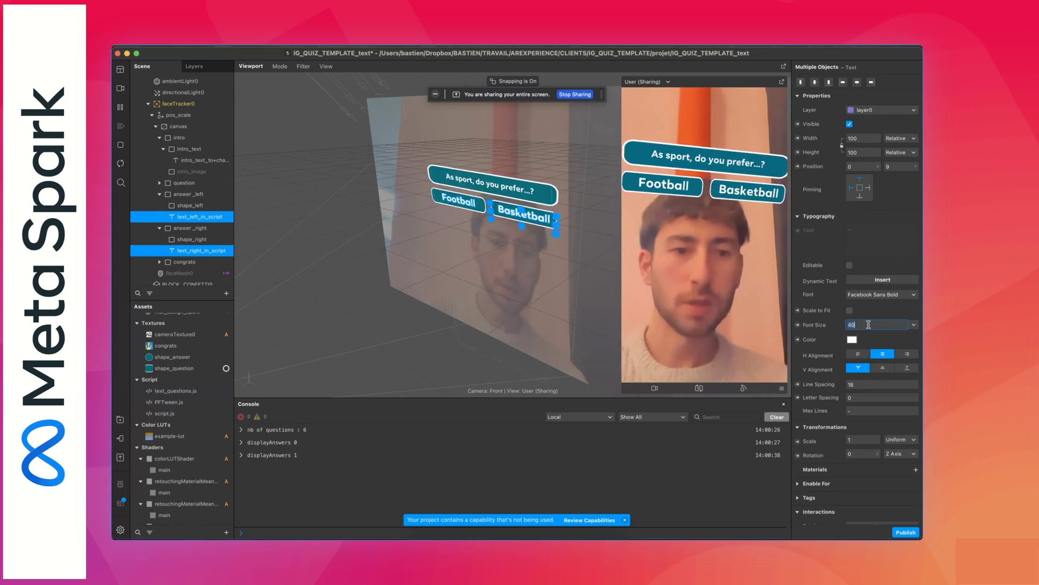
{"action": "type", "text": "20"}
{"action": "key", "text": "Return"}
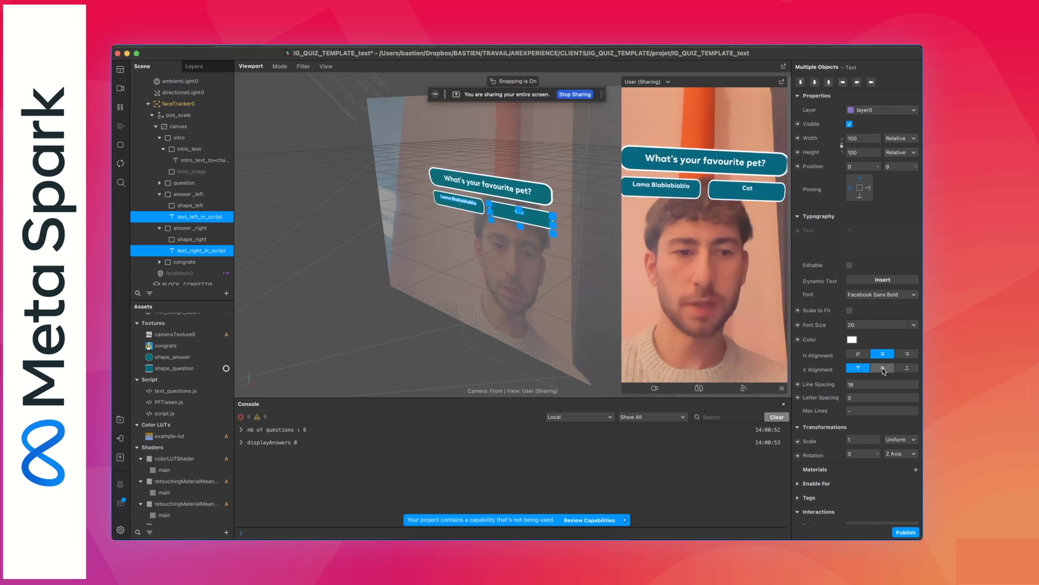
{"action": "left_click", "coordinate": [884, 369]}
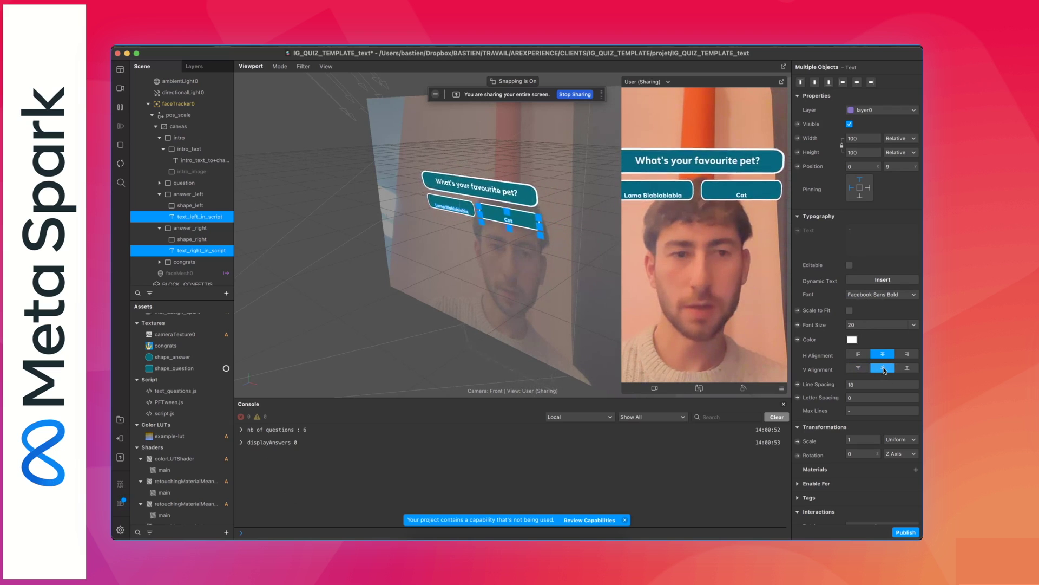
Restart the preview and move the answer texts down to Y -4, then -6.
{"action": "left_click", "coordinate": [120, 160]}
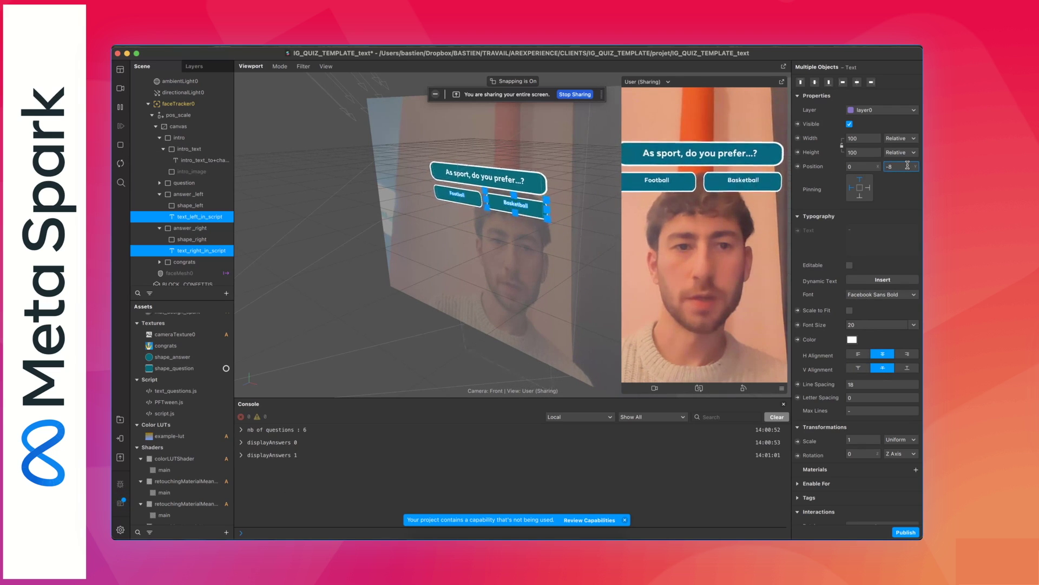
{"action": "key", "text": "BackSpace"}
{"action": "type", "text": "4"}
{"action": "key", "text": "Return"}
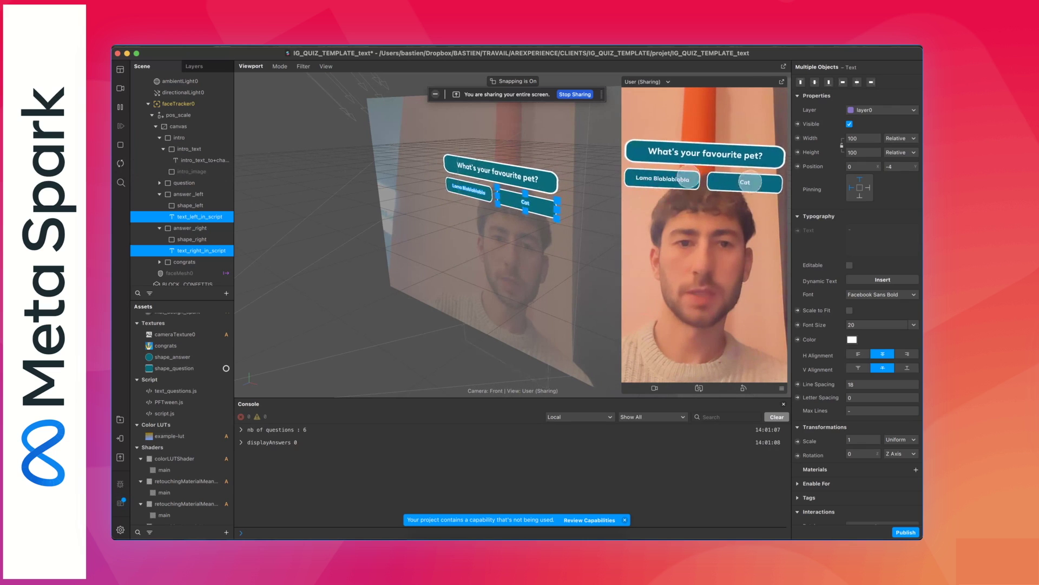
{"action": "key", "text": "Down"}
{"action": "key", "text": "Down"}
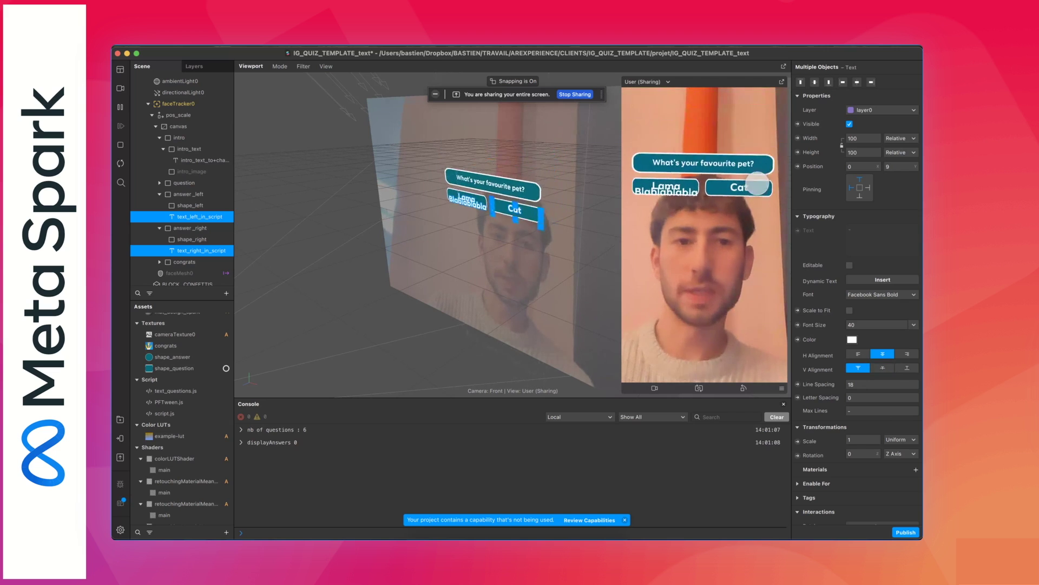
{"action": "key", "text": "super+Tab"}
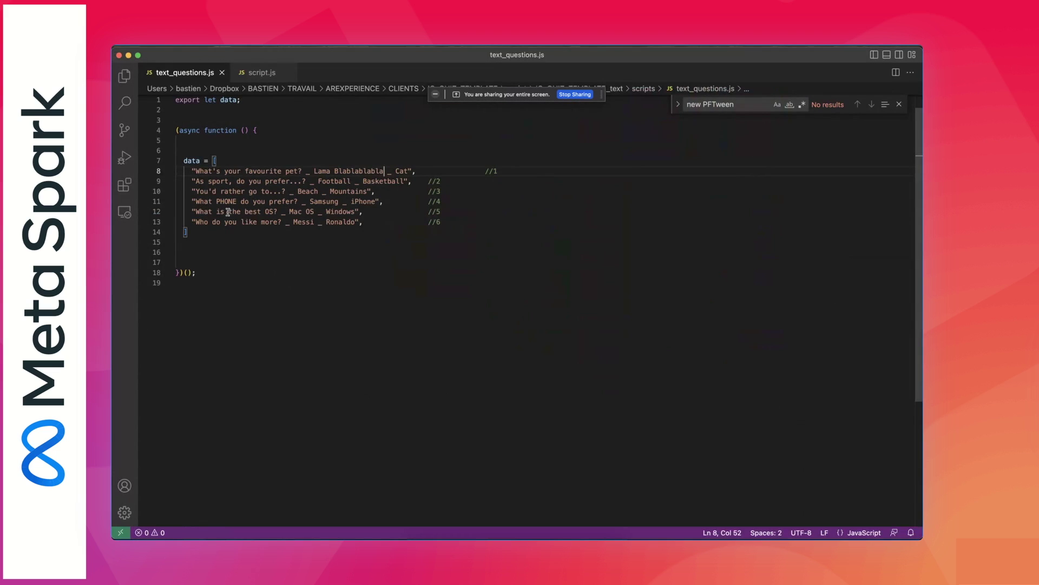
{"action": "mouse_move", "coordinate": [194, 170]}
{"action": "left_mouse_down"}
{"action": "mouse_move", "coordinate": [410, 171]}
{"action": "mouse_move", "coordinate": [195, 170]}
{"action": "left_mouse_up"}
{"action": "key", "text": "super+Tab"}
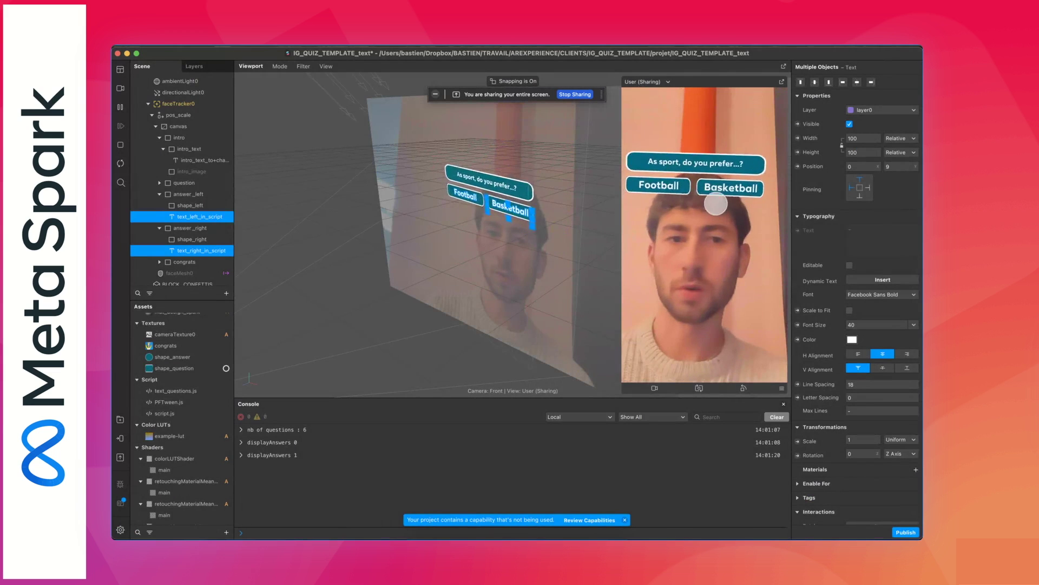